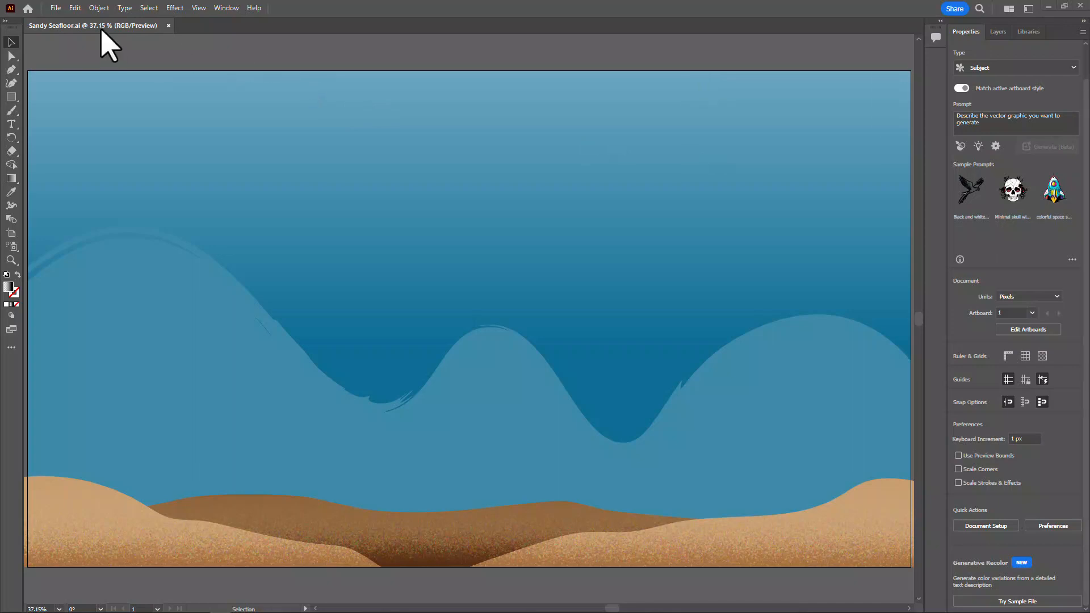
# Step: Open Simple Wave.ai from the Simple Waves.tscproj folder inside Underwater Project
pyautogui.click(55, 8)
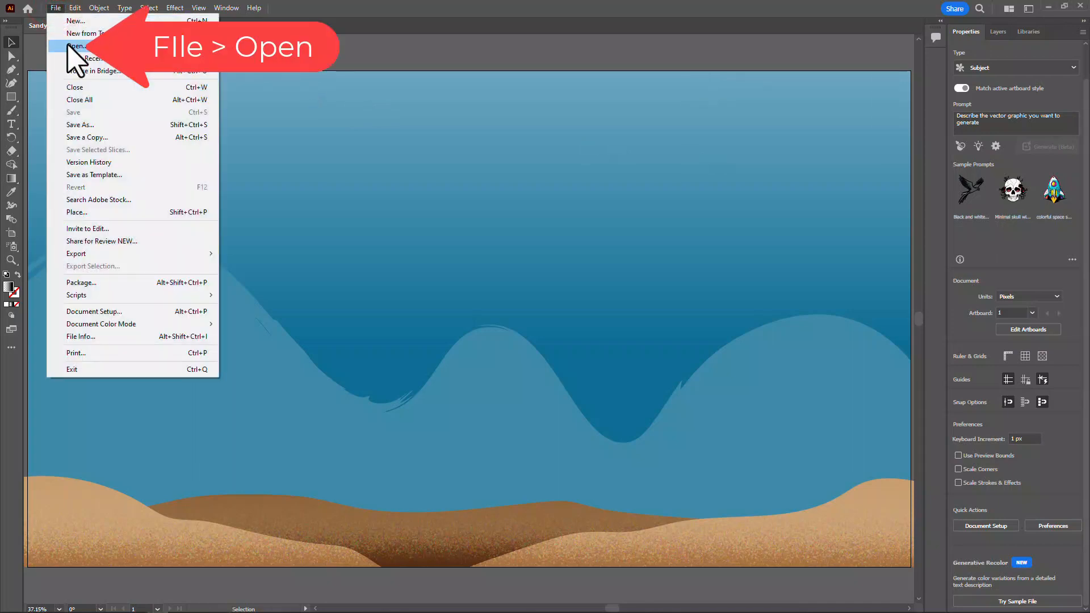
pyautogui.click(71, 46)
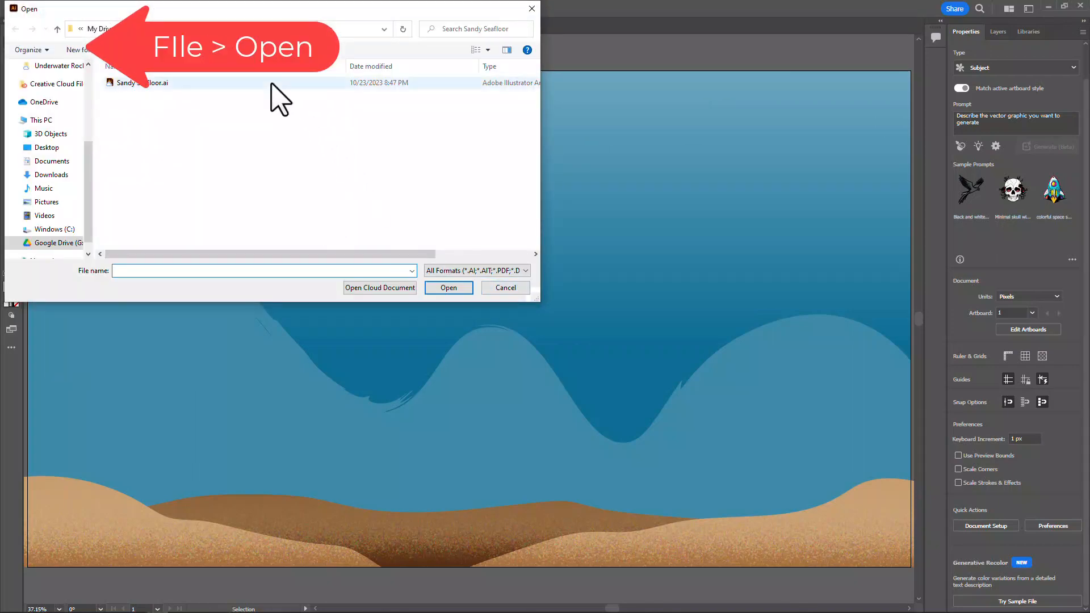
pyautogui.click(244, 28)
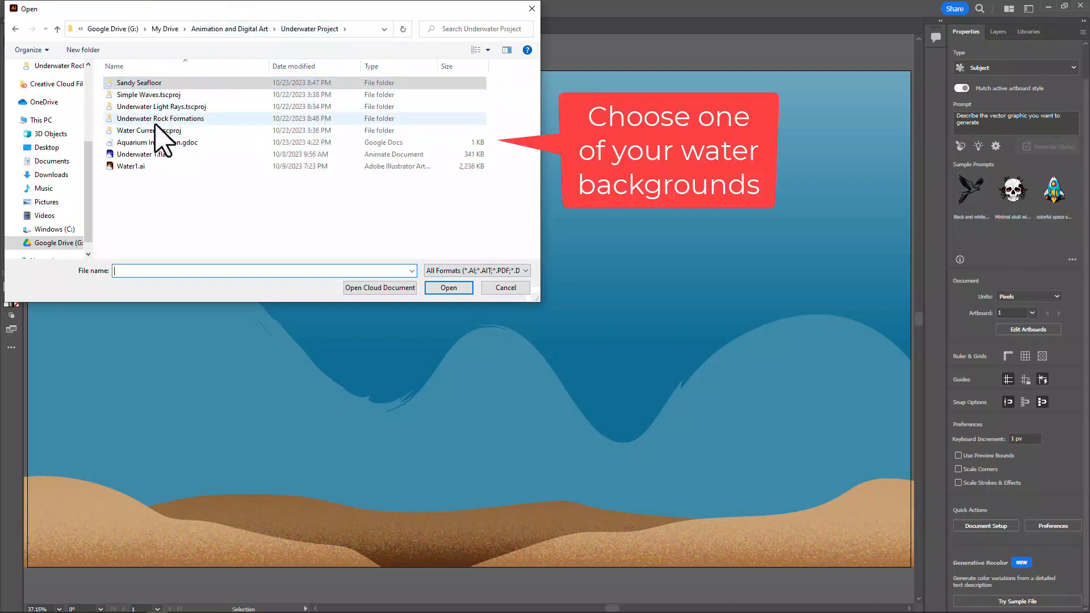
pyautogui.doubleClick(138, 95)
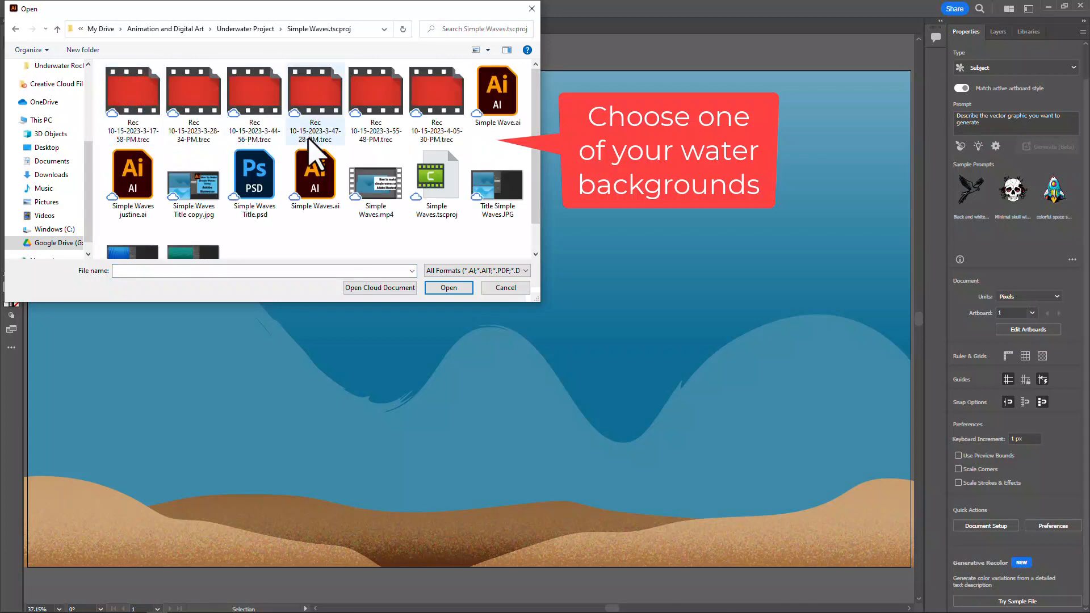
pyautogui.click(494, 92)
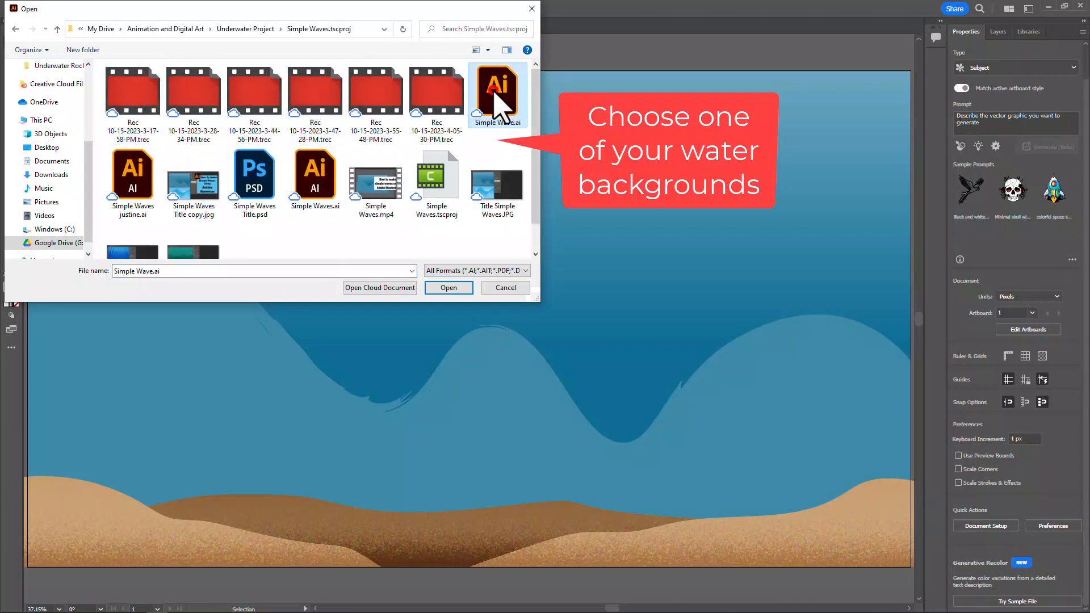
pyautogui.click(449, 288)
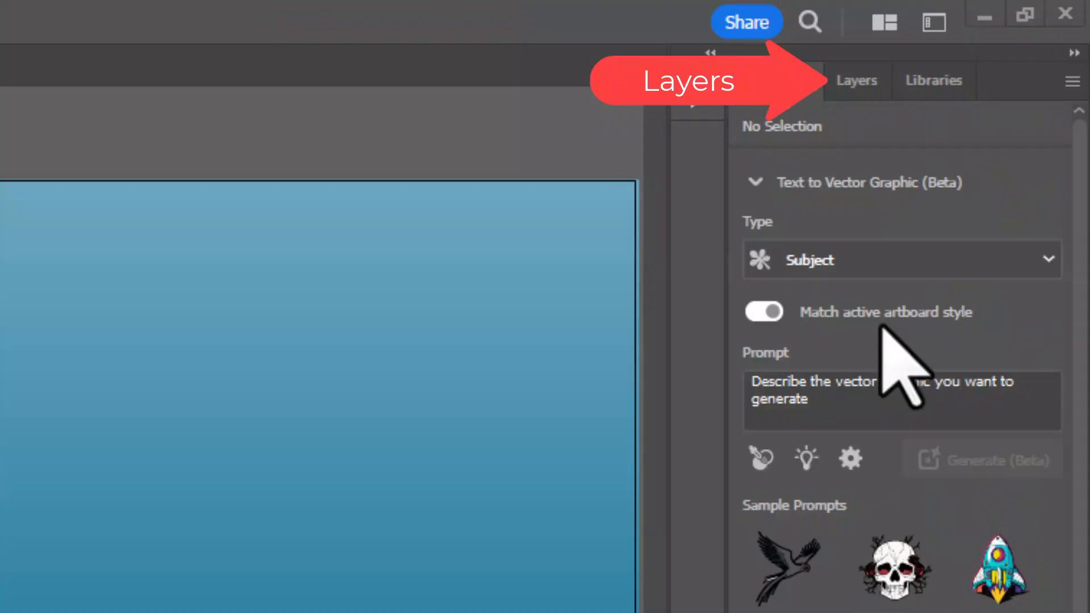
# Step: Show the contents of Layer 1 and make sure the wave path and the background rectangle are locked
pyautogui.click(856, 78)
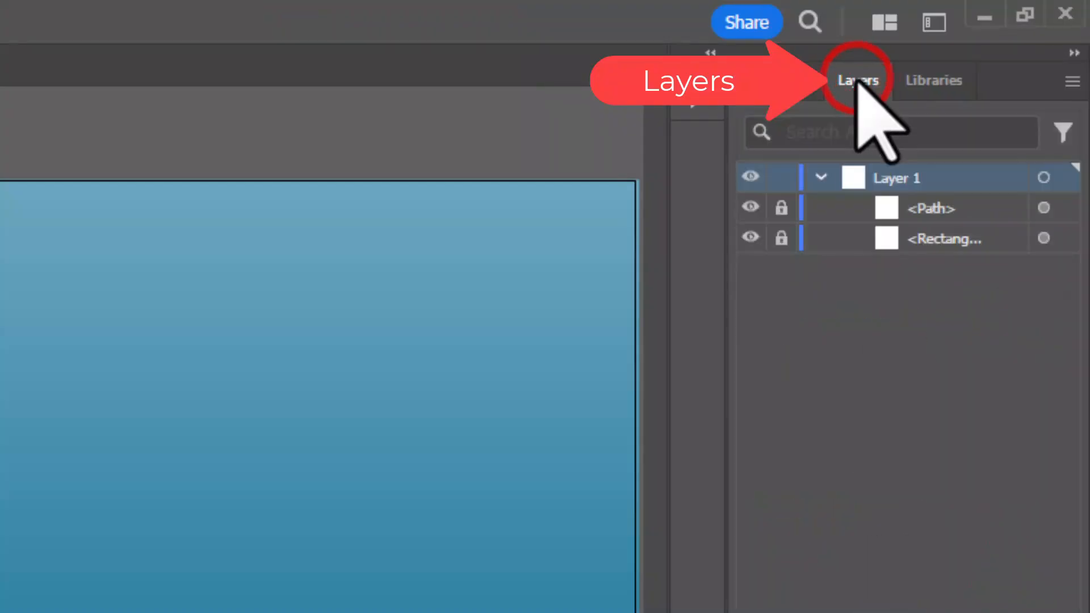
pyautogui.click(820, 179)
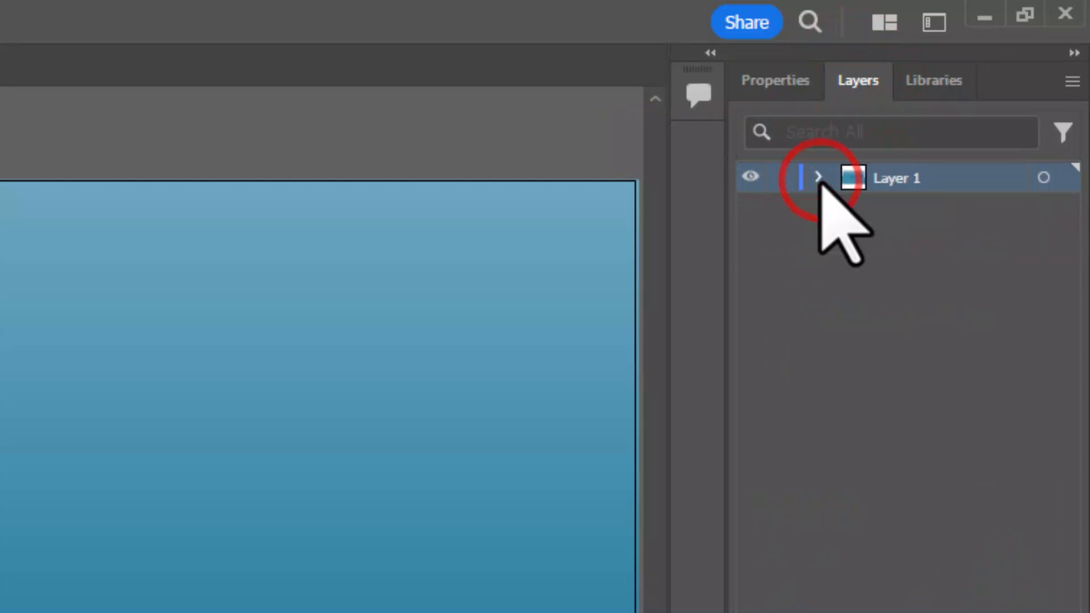
pyautogui.click(821, 179)
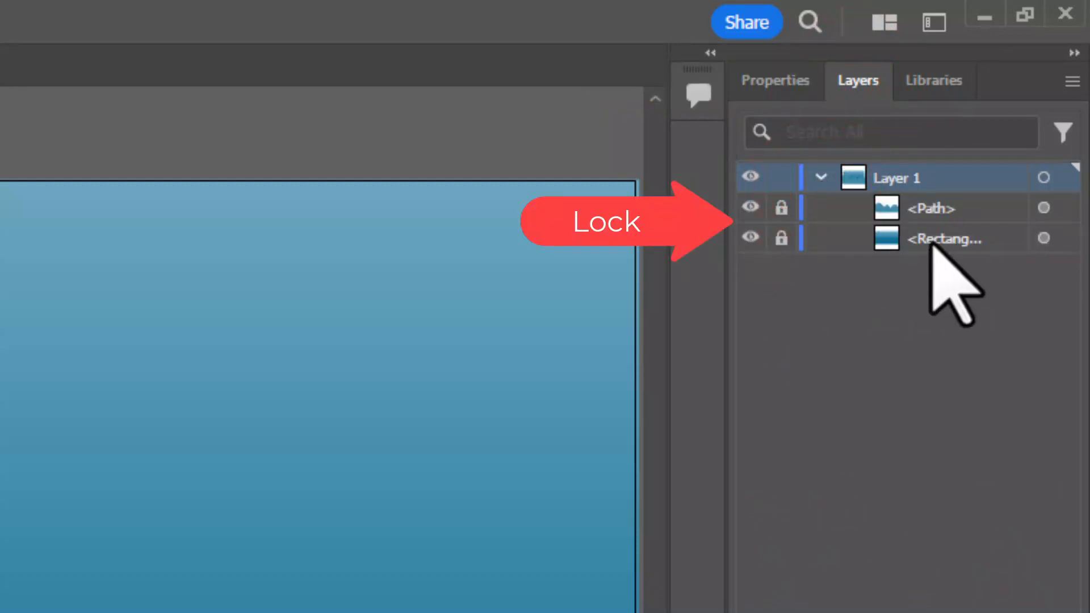
pyautogui.click(781, 238)
pyautogui.click(781, 208)
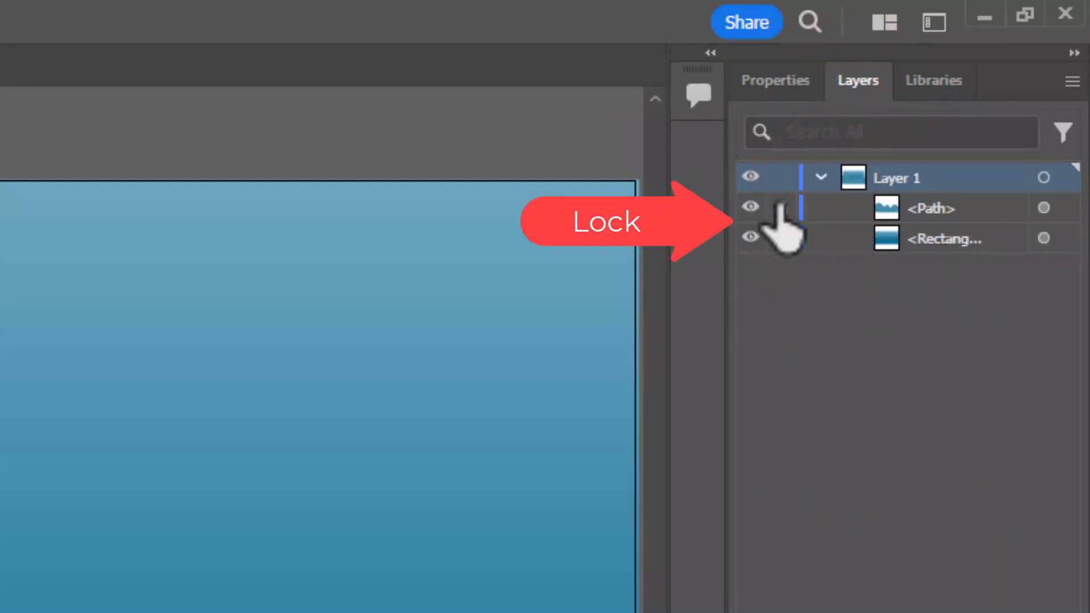
pyautogui.click(781, 208)
pyautogui.click(781, 239)
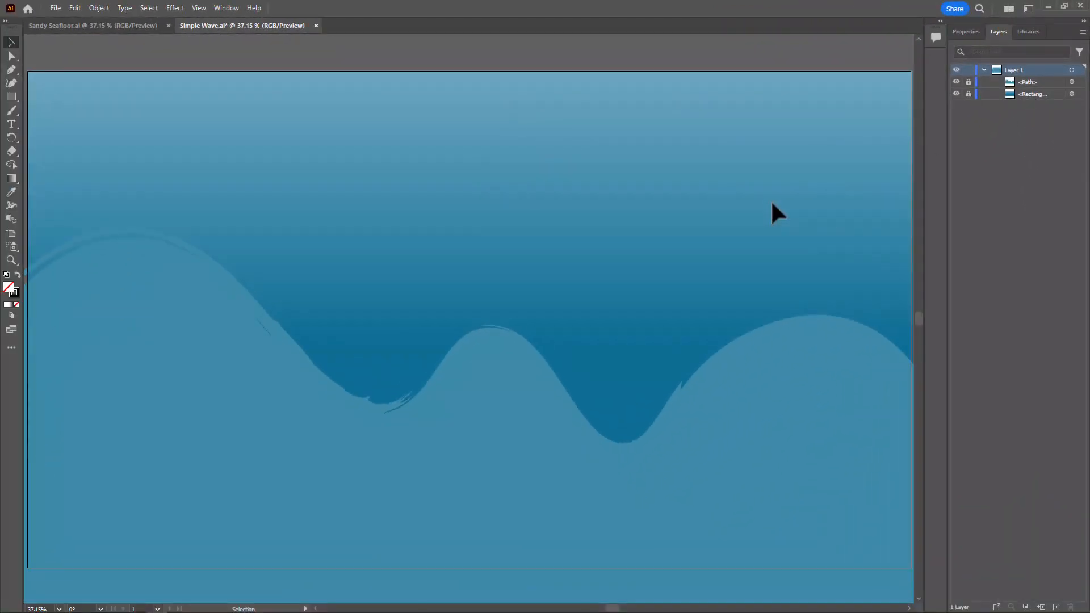
# Step: With the Paintbrush tool, draw a closed wavy sand outline across the artboard's lower left, extending past its edges, with start and end touching
pyautogui.hotkey('ctrl', '-')
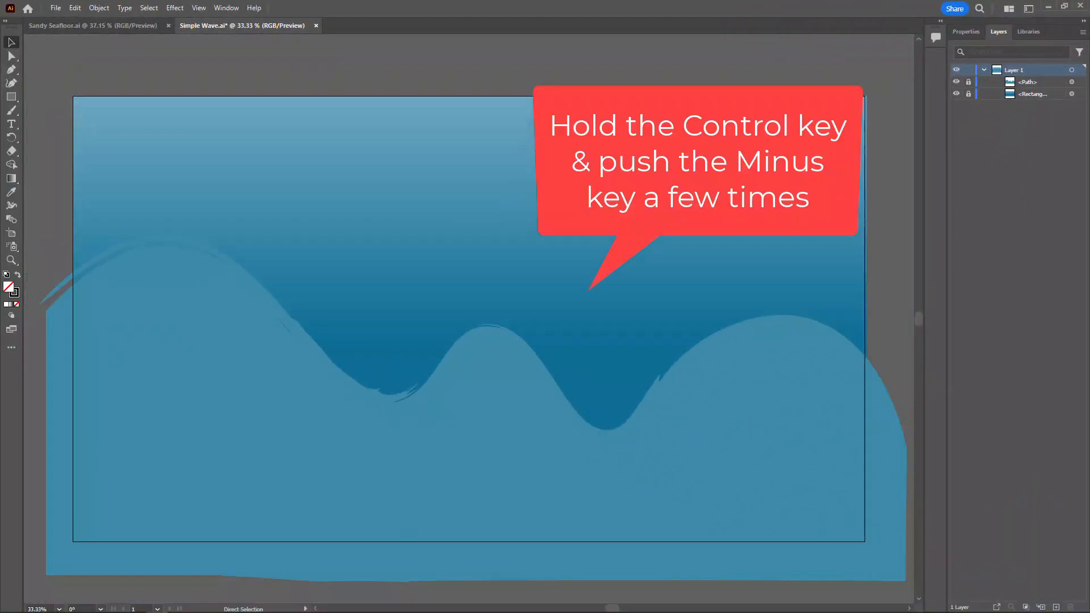
pyautogui.hotkey('ctrl', '-')
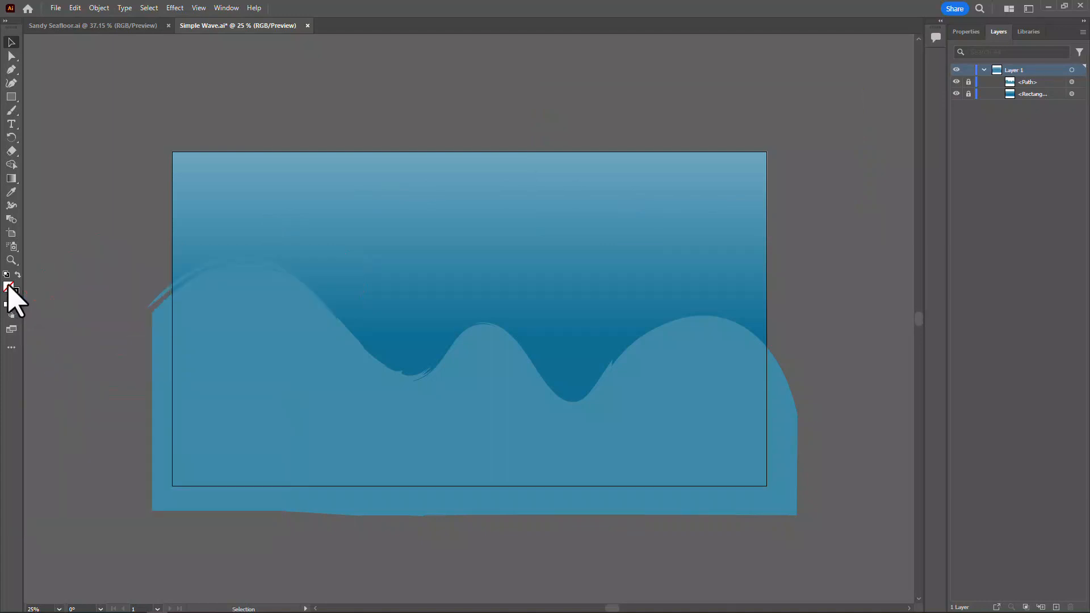
pyautogui.press('b')
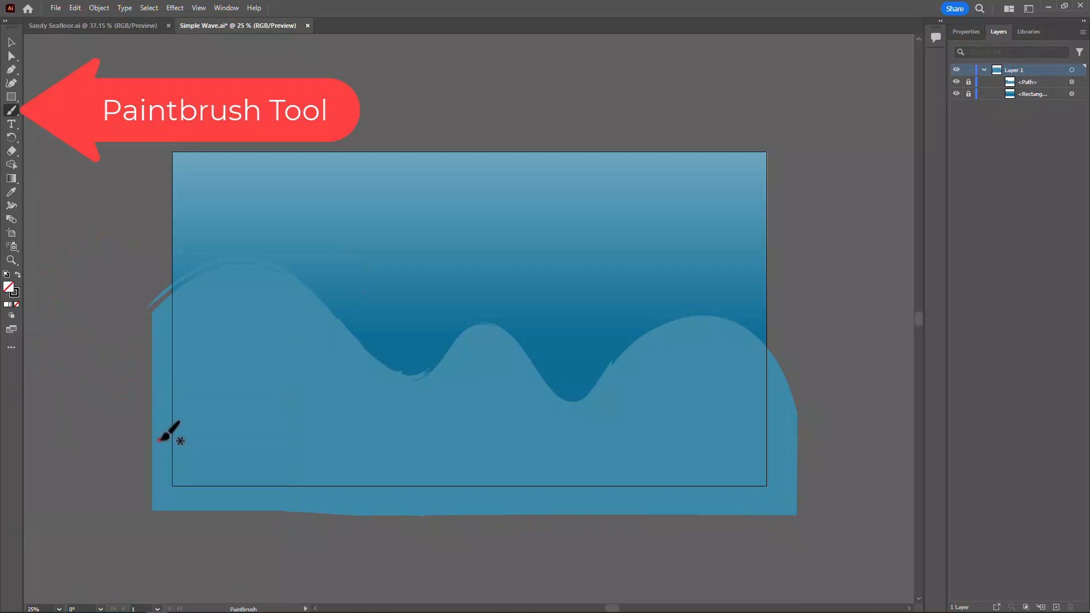
pyautogui.moveTo(160, 440); pyautogui.dragTo(297, 451)
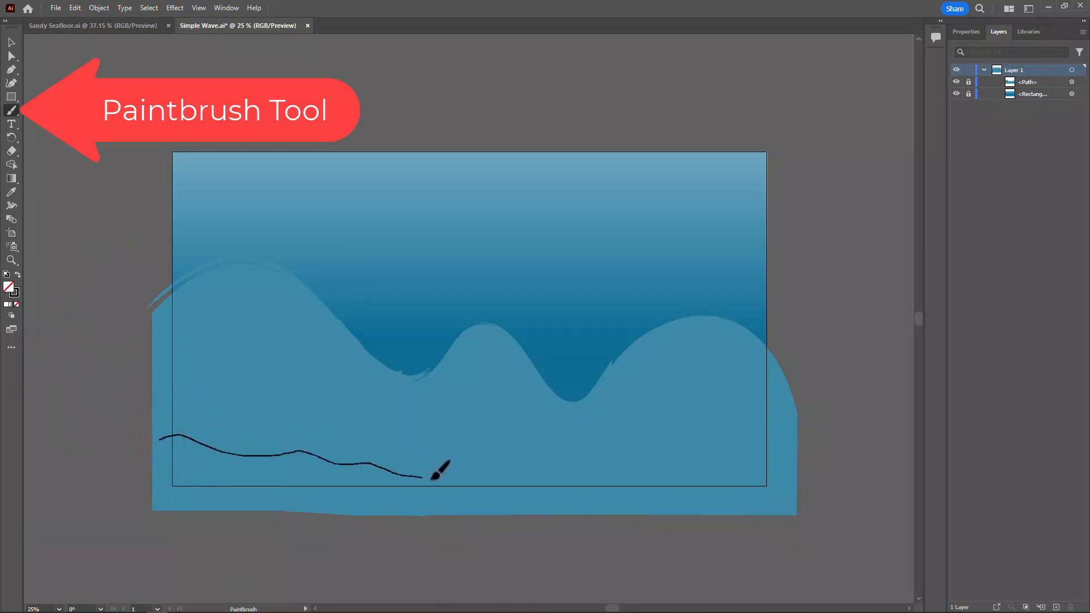
pyautogui.moveTo(431, 478); pyautogui.dragTo(444, 480)
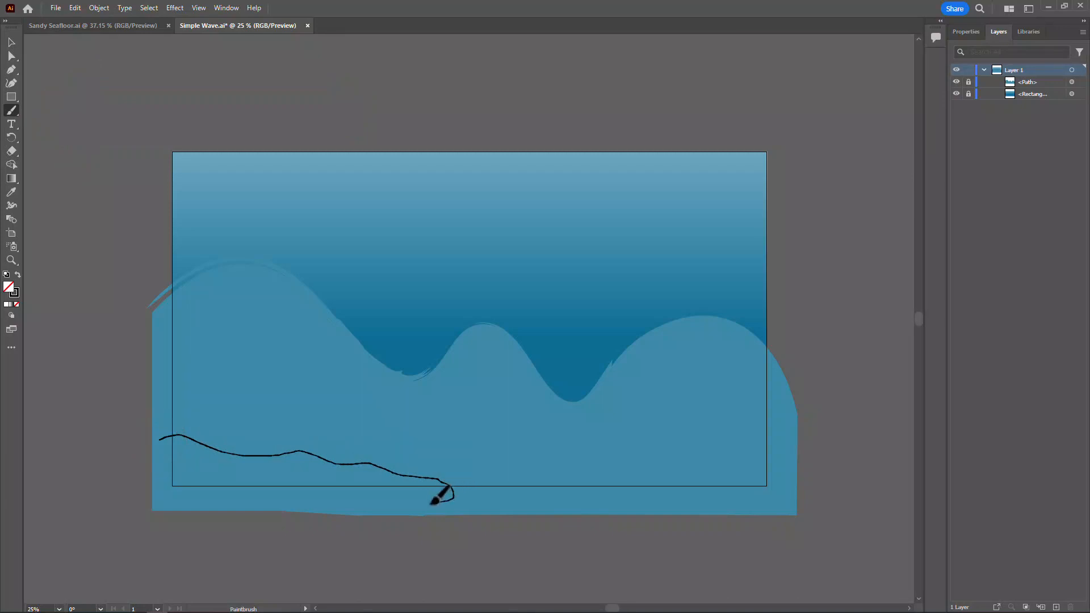
pyautogui.moveTo(371, 503); pyautogui.dragTo(246, 498)
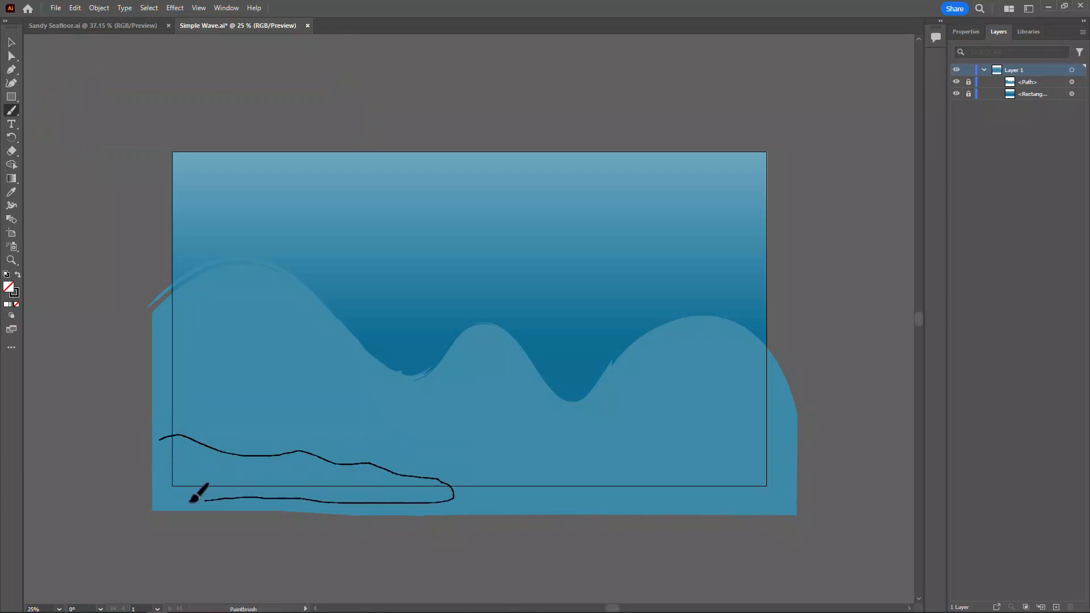
pyautogui.moveTo(163, 478); pyautogui.dragTo(164, 457)
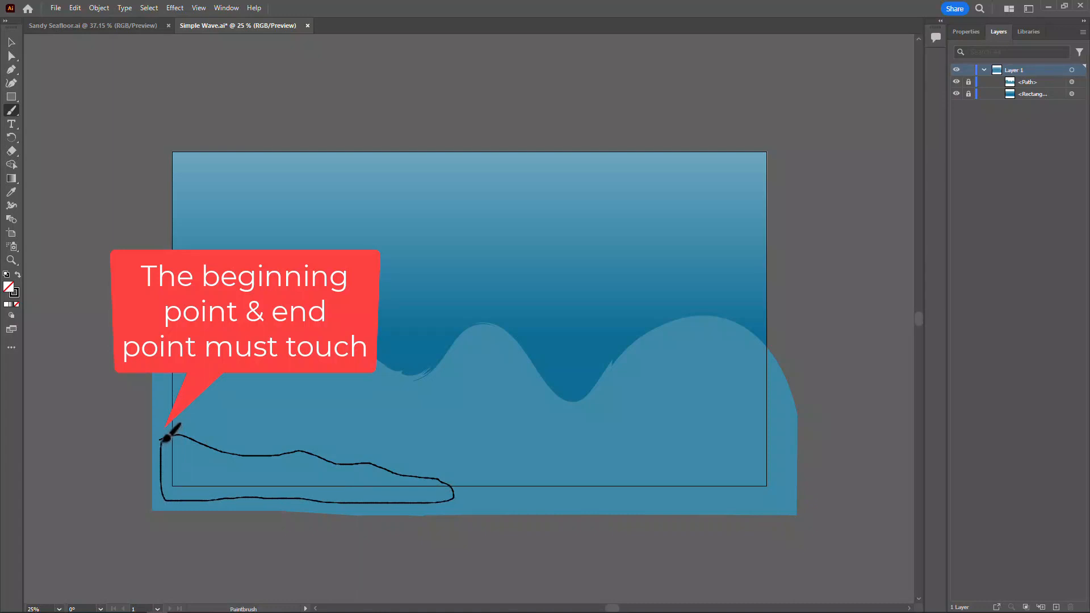
pyautogui.moveTo(163, 436); pyautogui.dragTo(162, 440)
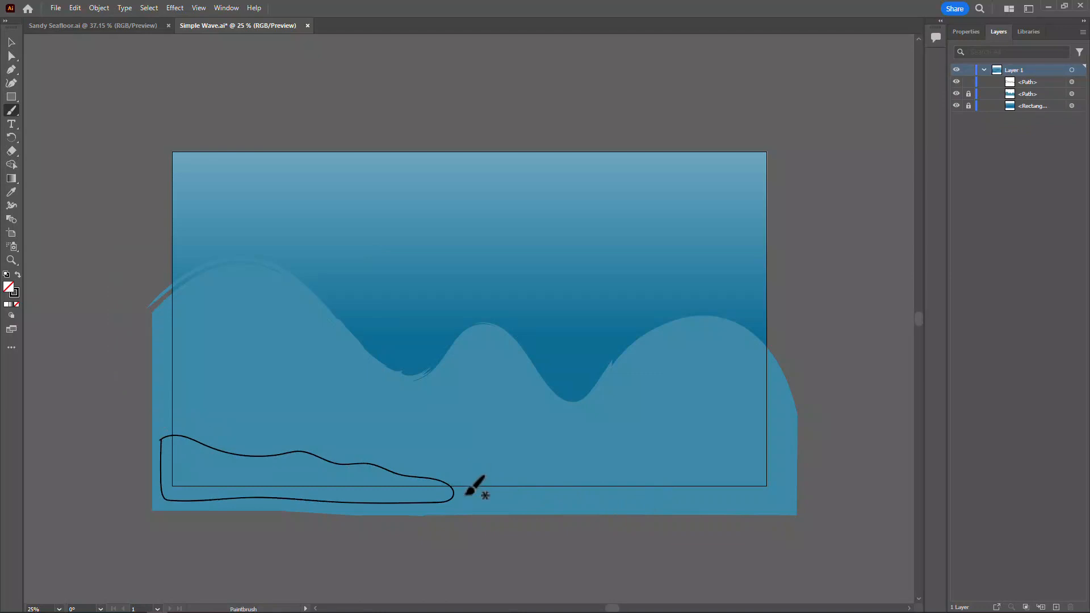
# Step: Paint a closed front sand outline across the artboard's lower right and a wider, higher back sand outline overlapping both front shapes
pyautogui.moveTo(461, 492)
pyautogui.mouseDown()
pyautogui.moveTo(645, 450)
pyautogui.moveTo(694, 460)
pyautogui.moveTo(767, 450)
pyautogui.mouseUp()
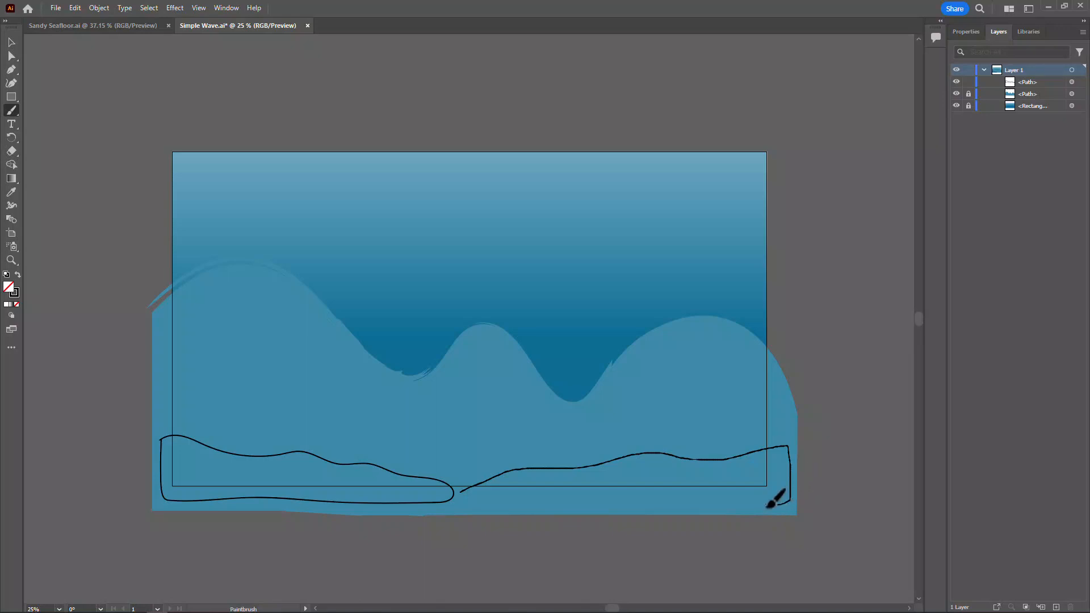
pyautogui.moveTo(770, 506); pyautogui.dragTo(590, 505)
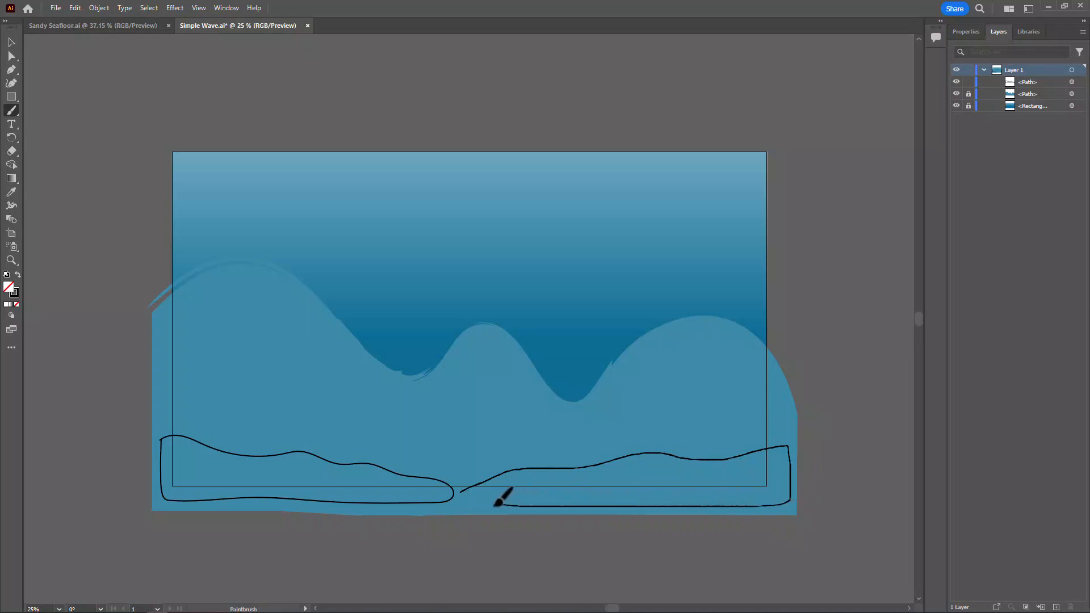
pyautogui.moveTo(467, 500); pyautogui.dragTo(463, 491)
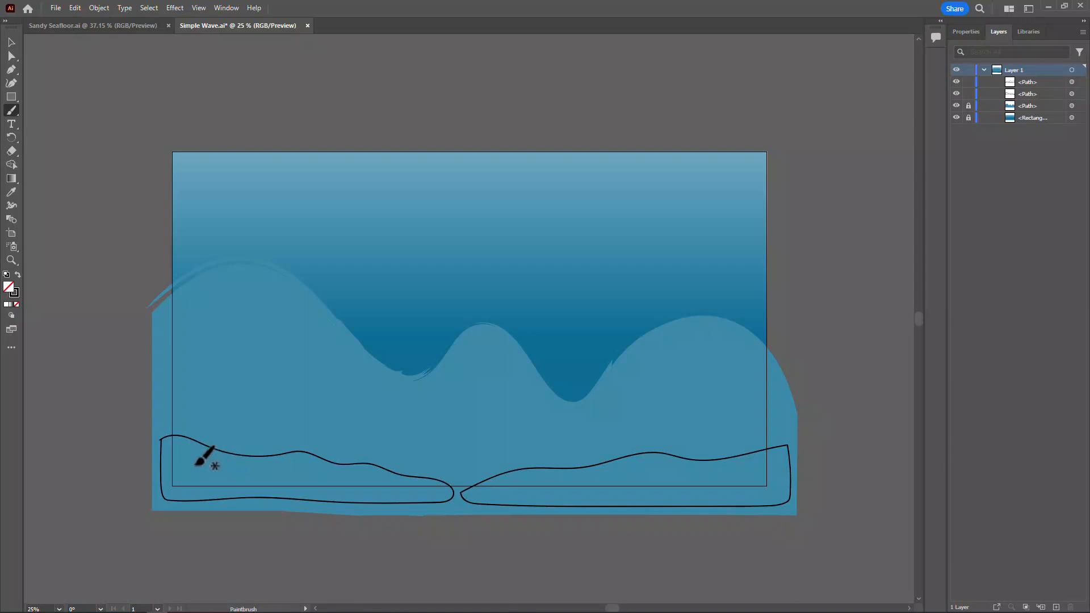
pyautogui.moveTo(195, 464)
pyautogui.mouseDown()
pyautogui.moveTo(244, 434)
pyautogui.moveTo(415, 435)
pyautogui.moveTo(453, 454)
pyautogui.moveTo(550, 452)
pyautogui.moveTo(666, 472)
pyautogui.mouseUp()
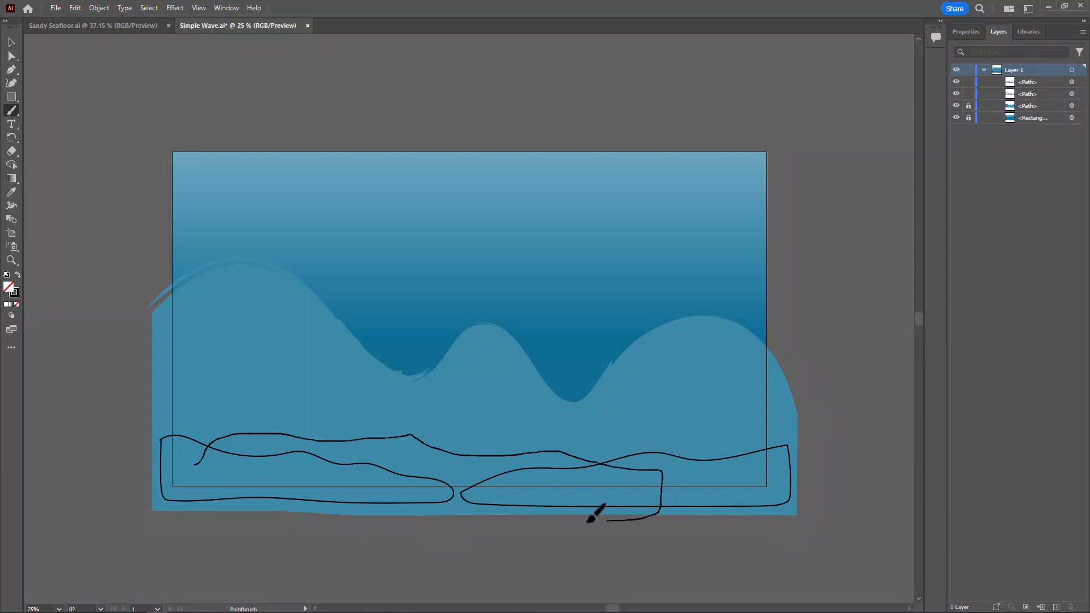
pyautogui.moveTo(589, 520)
pyautogui.mouseDown()
pyautogui.moveTo(238, 523)
pyautogui.moveTo(196, 464)
pyautogui.mouseUp()
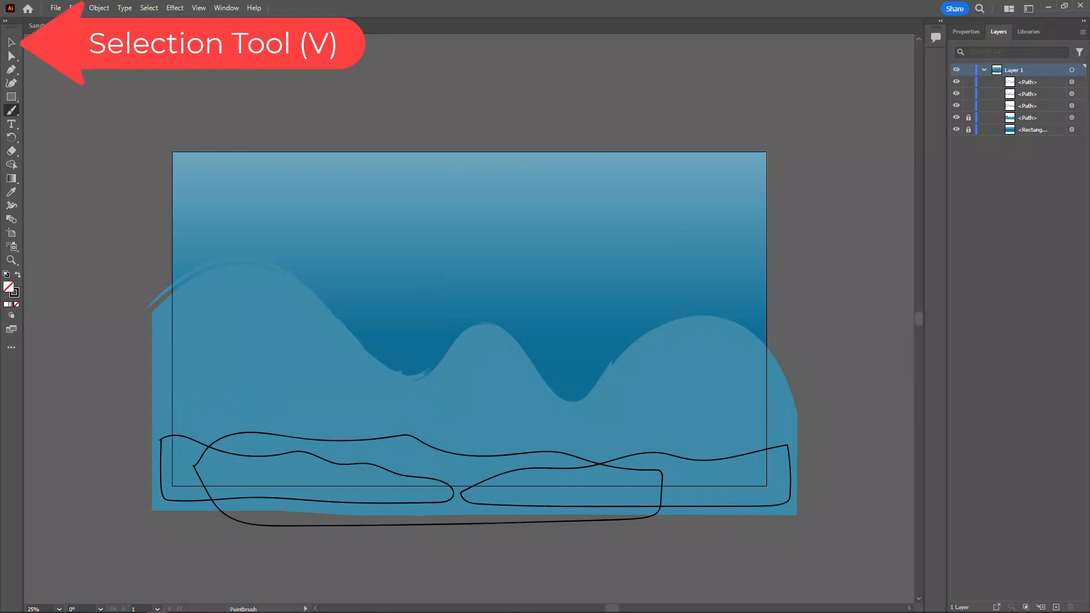
# Step: Select both front sand shapes and give them a light tan swatch fill with no stroke
pyautogui.click(10, 42)
pyautogui.click(187, 434)
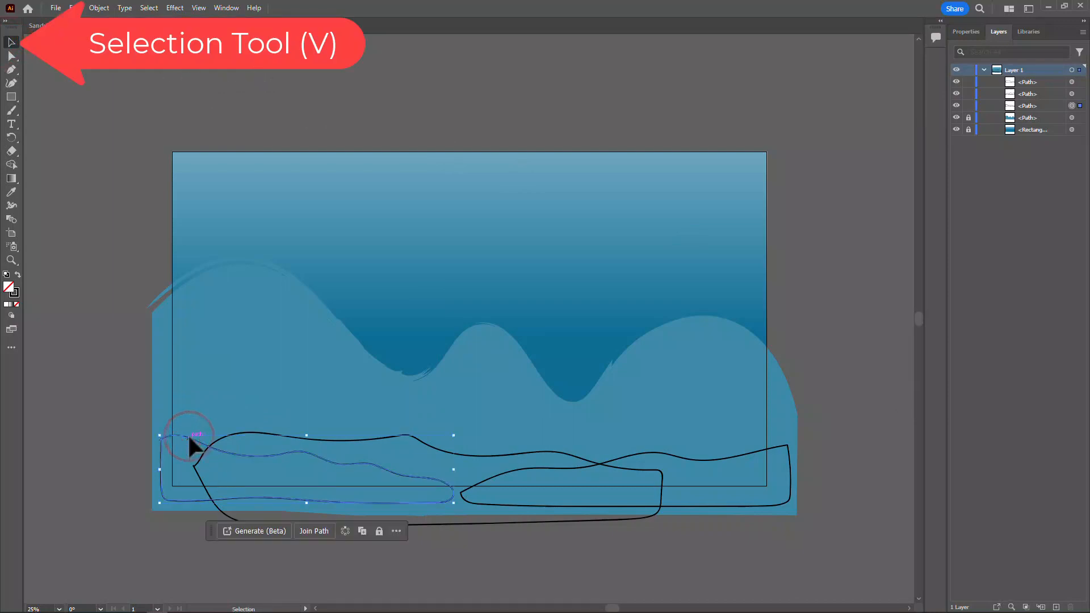
pyautogui.keyDown('shift'); pyautogui.click(788, 444); pyautogui.keyUp('shift')
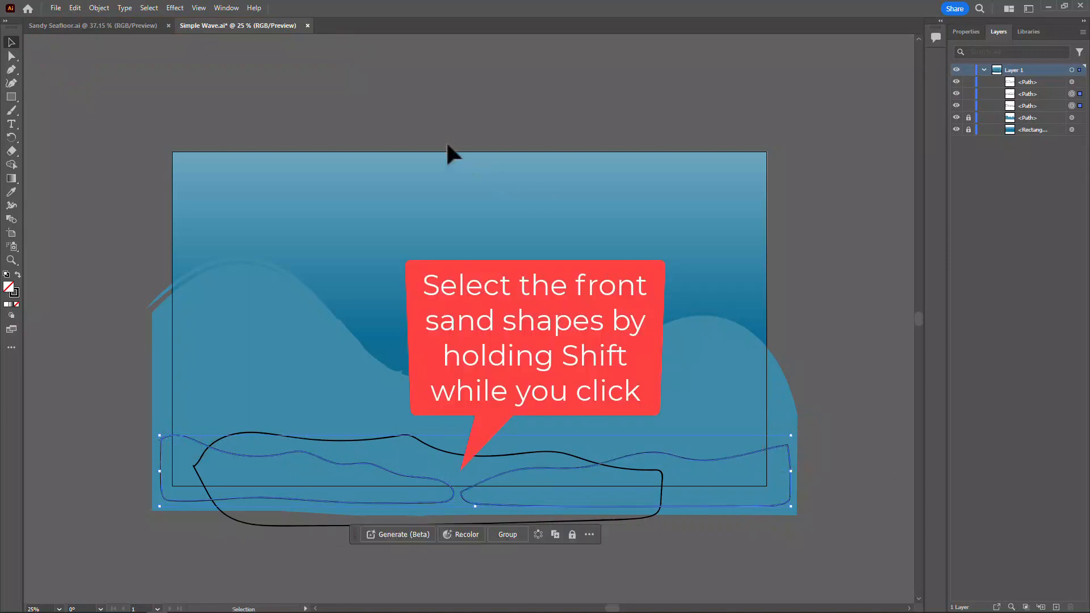
pyautogui.click(230, 8)
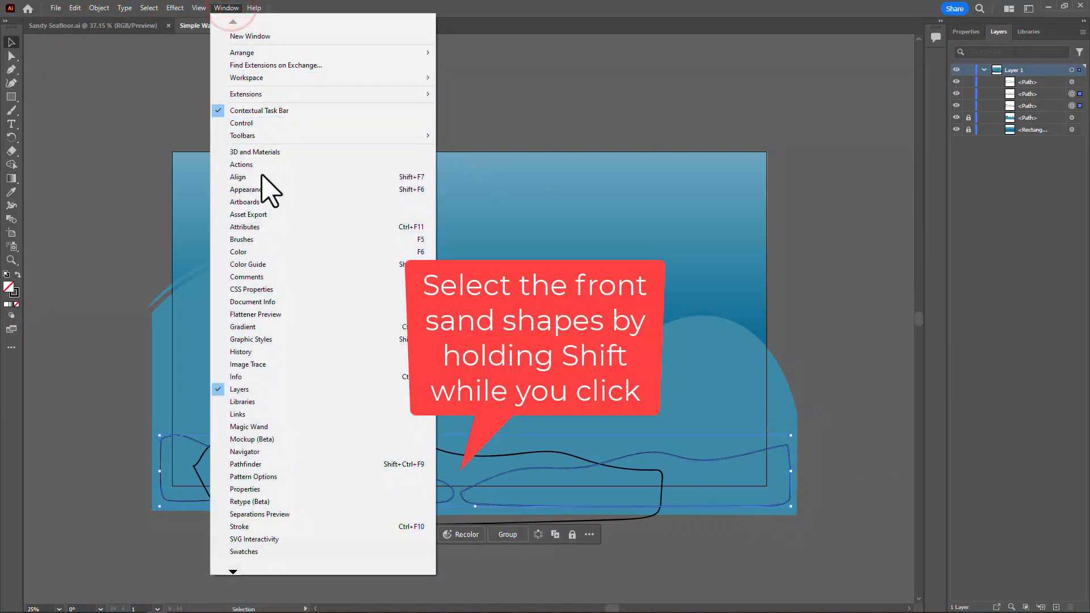
pyautogui.click(243, 551)
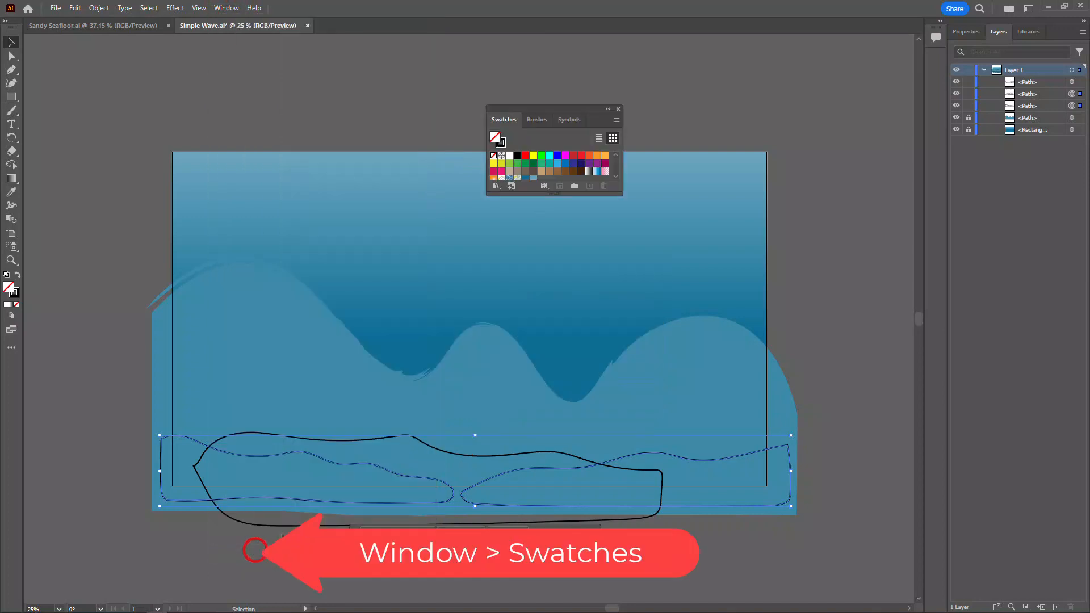
pyautogui.click(541, 172)
pyautogui.moveTo(547, 197); pyautogui.dragTo(557, 266)
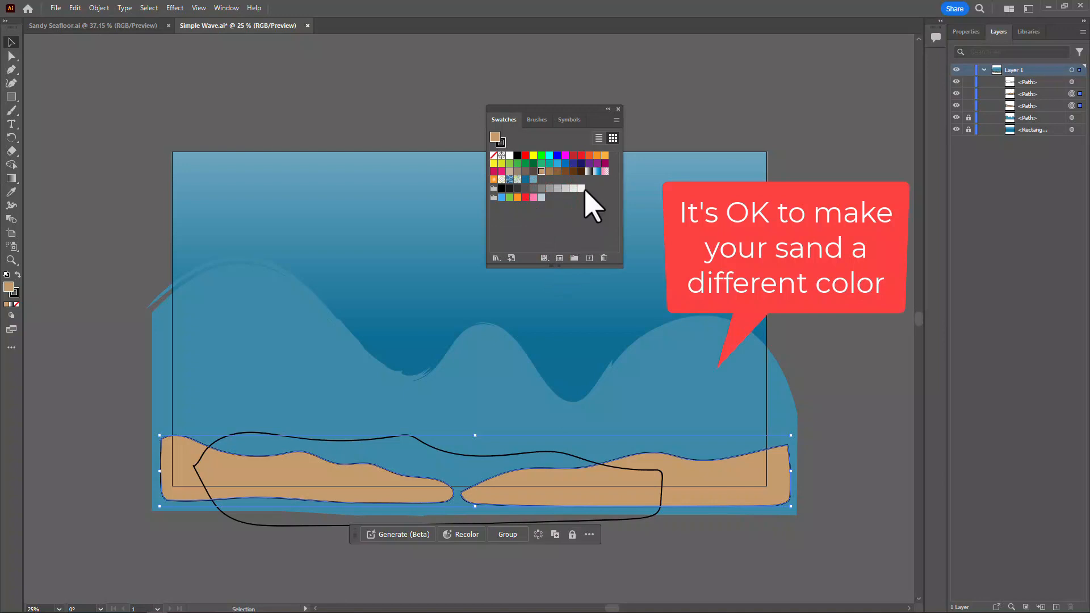
pyautogui.click(493, 156)
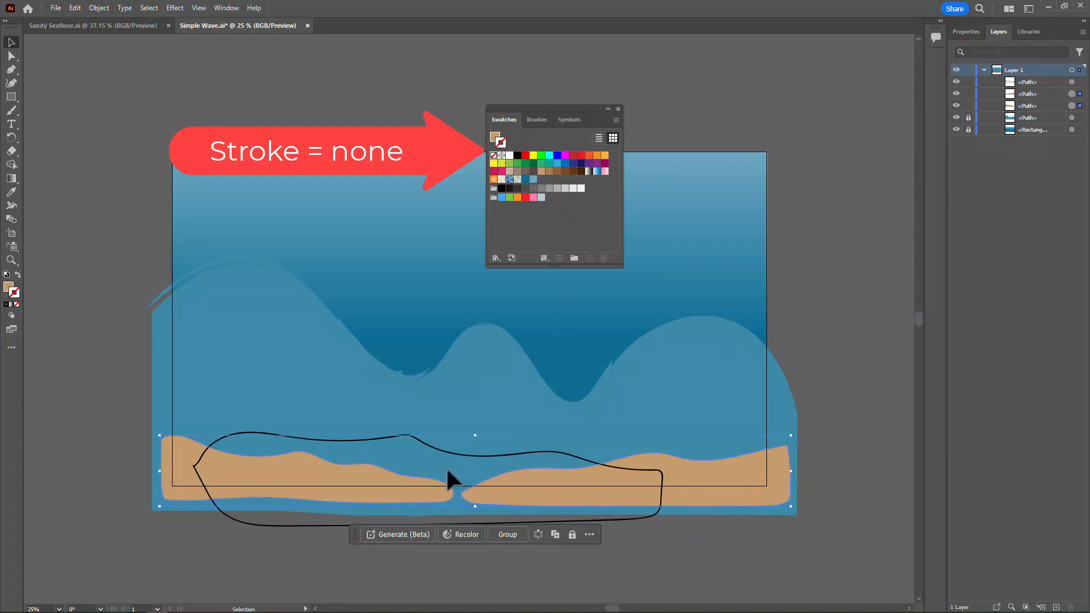
# Step: Give the wide back sand shape a darker brown swatch fill and no stroke
pyautogui.click(421, 440)
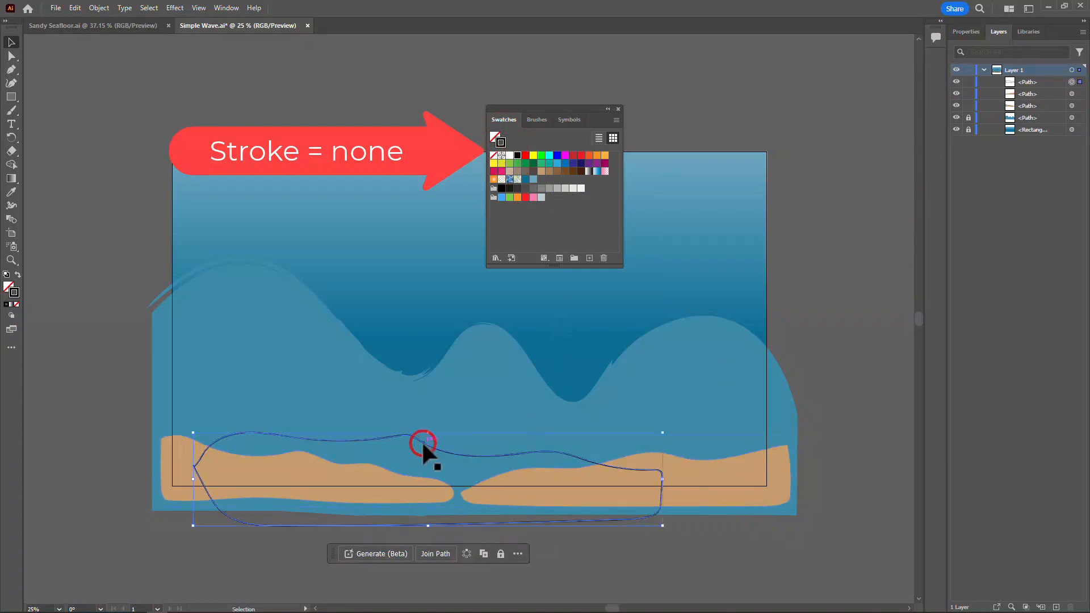
pyautogui.click(557, 172)
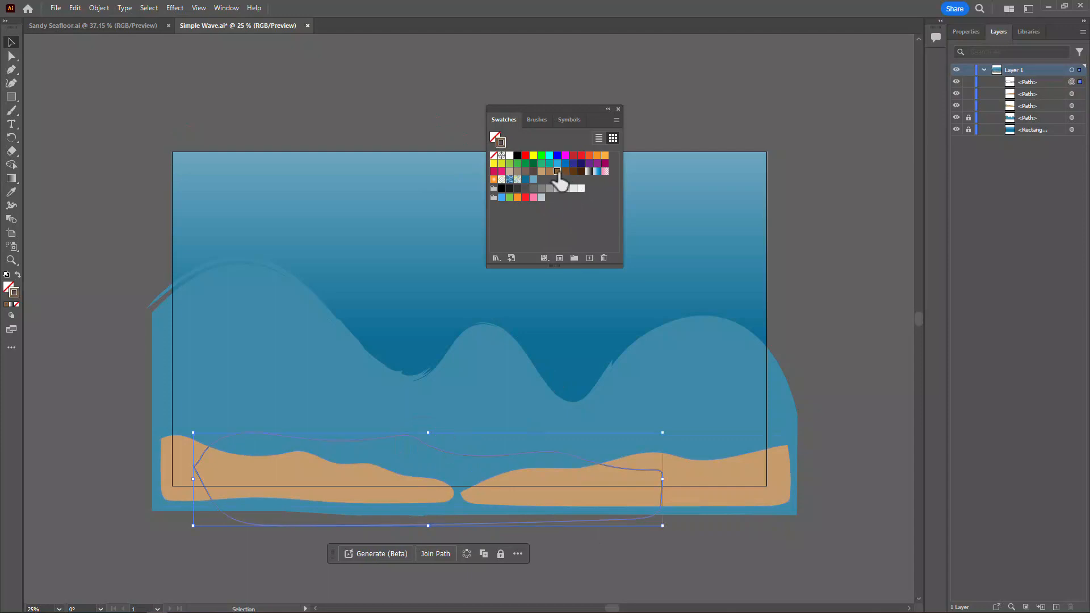
pyautogui.click(494, 155)
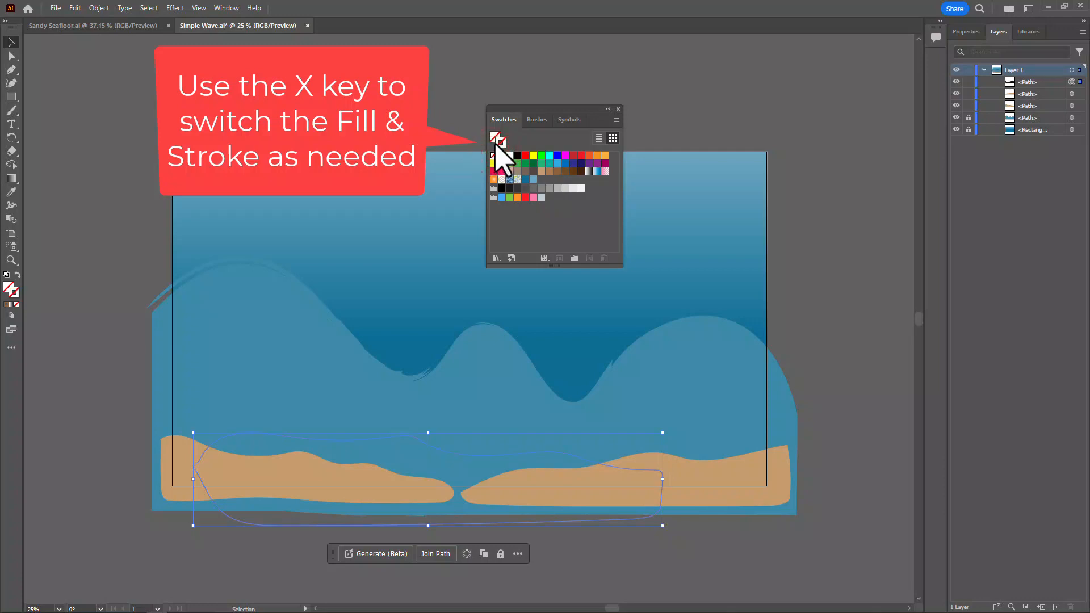
pyautogui.click(556, 171)
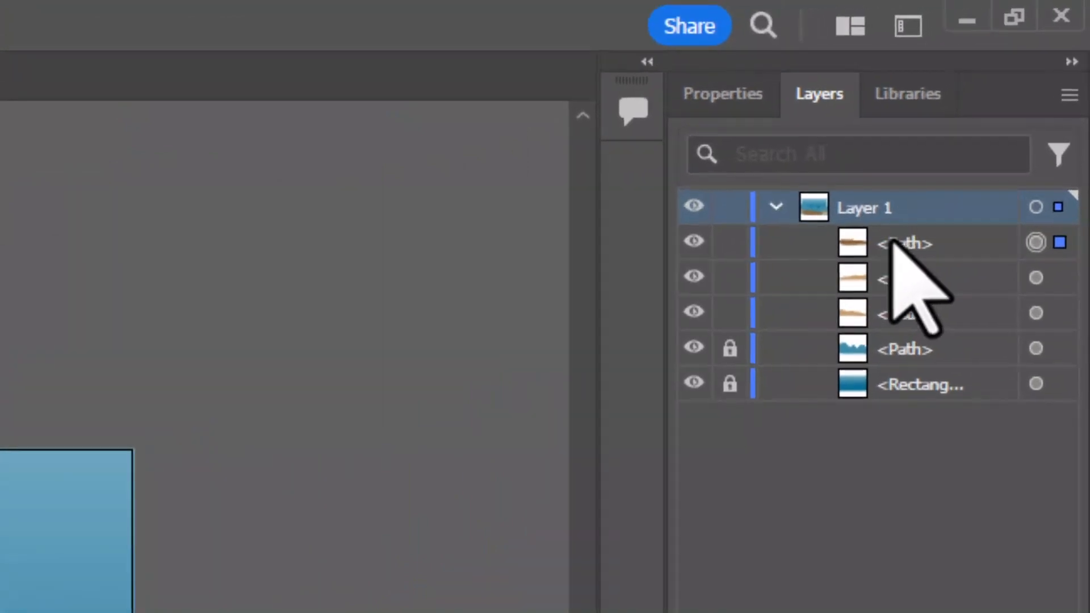
# Step: Move the dark brown back sand shape below both tan front sand shapes in the stacking order
pyautogui.click(937, 243)
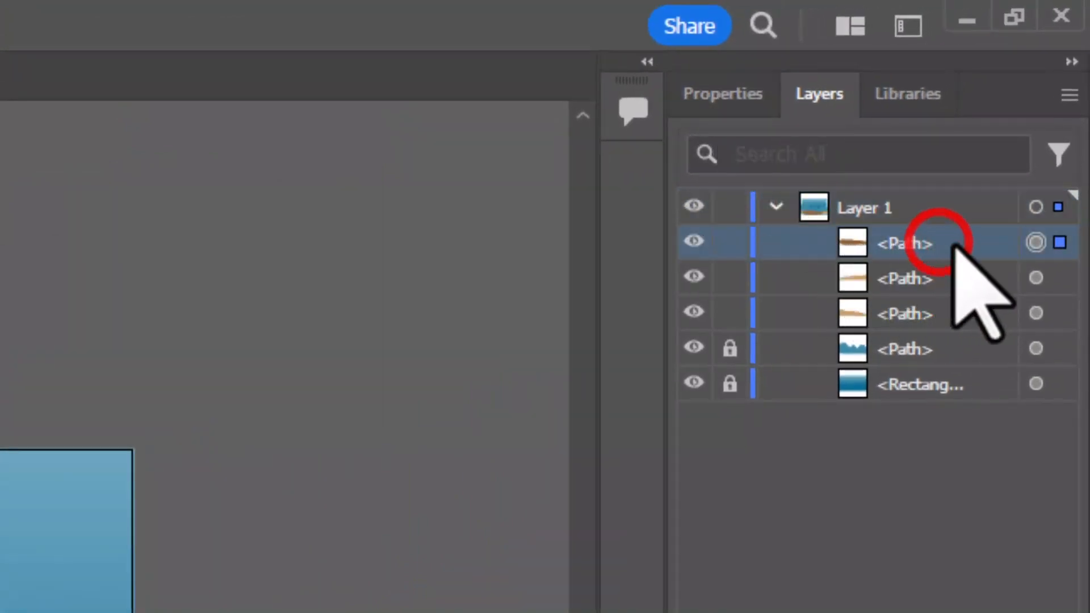
pyautogui.click(962, 240)
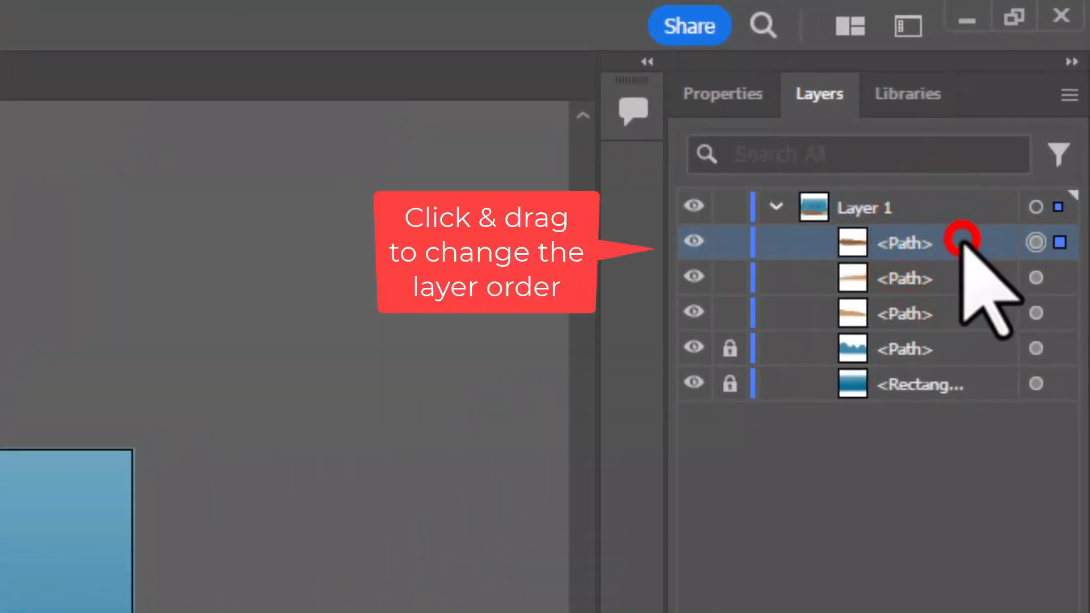
pyautogui.moveTo(961, 243); pyautogui.dragTo(964, 331)
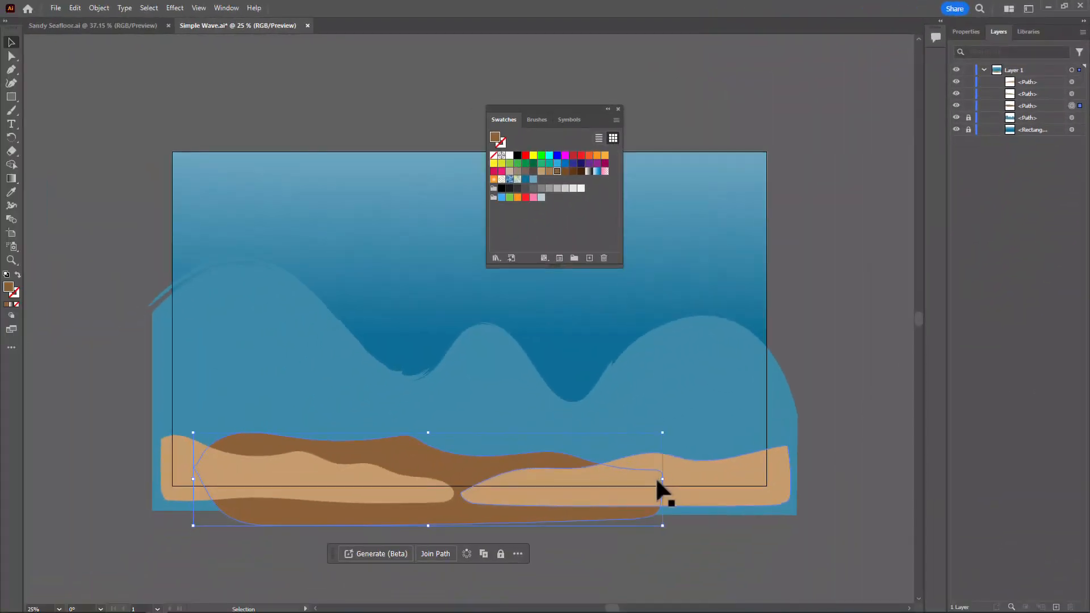
# Step: Widen the dark brown back sand shape on both sides and make the right-hand tan sand shape slightly taller
pyautogui.moveTo(662, 479); pyautogui.dragTo(720, 479)
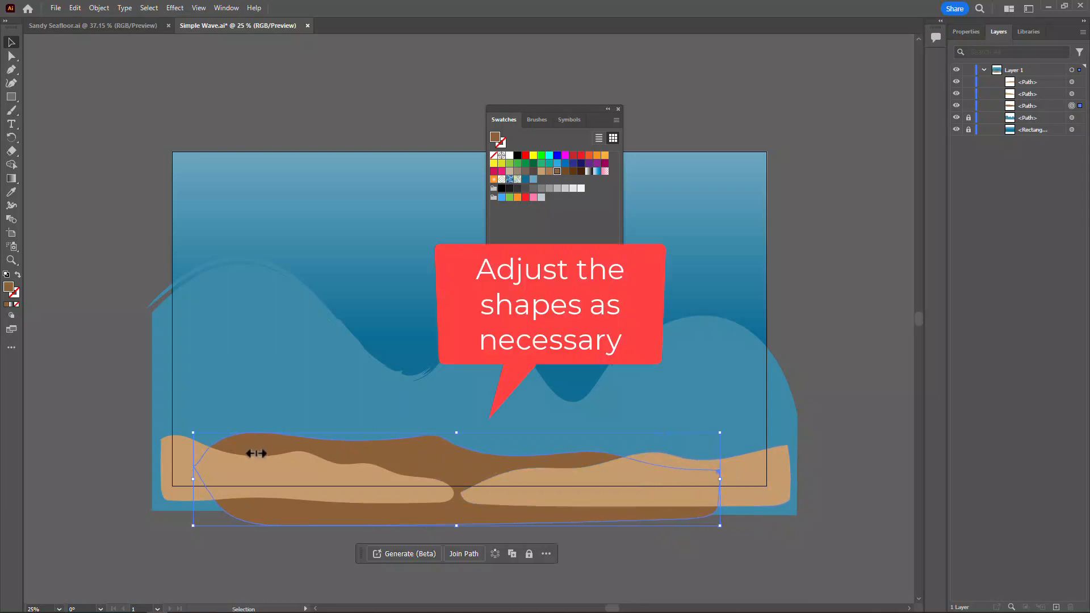
pyautogui.moveTo(193, 479); pyautogui.dragTo(178, 479)
pyautogui.click(741, 468)
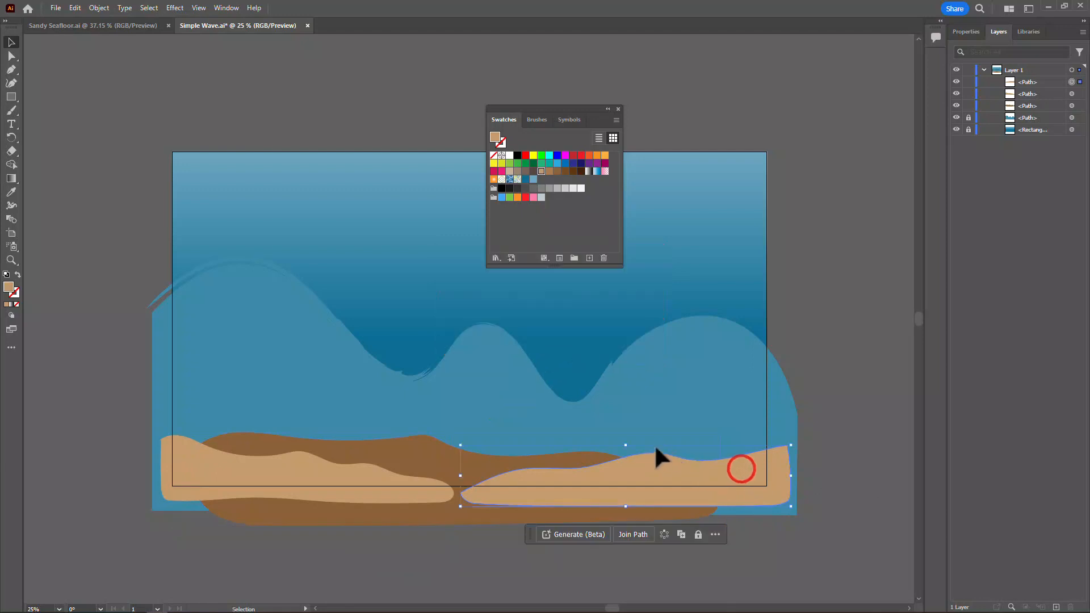
pyautogui.moveTo(625, 445); pyautogui.dragTo(625, 439)
pyautogui.click(338, 486)
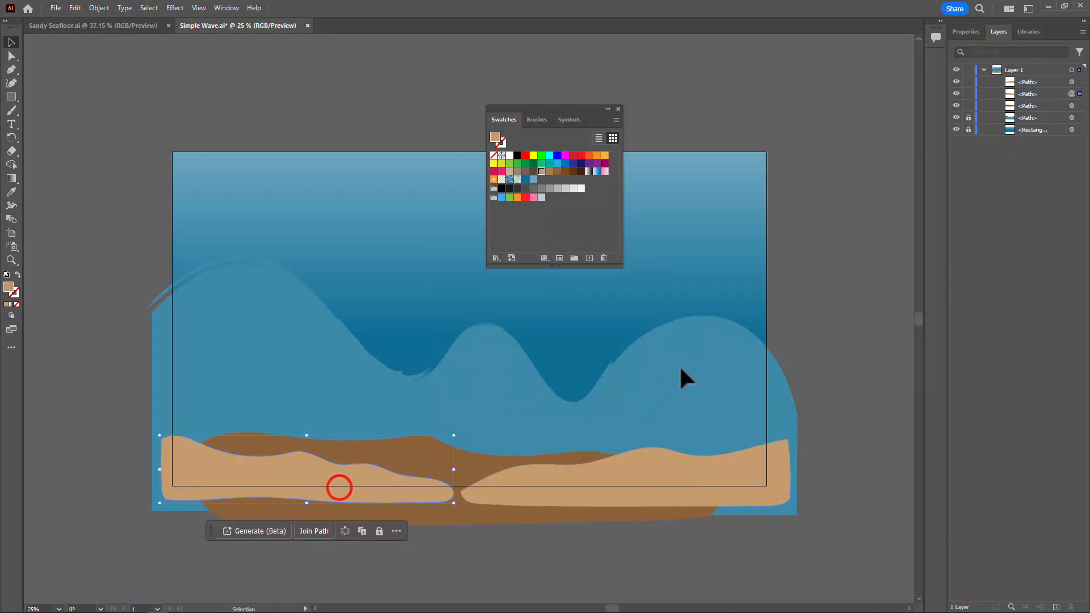
pyautogui.click(852, 364)
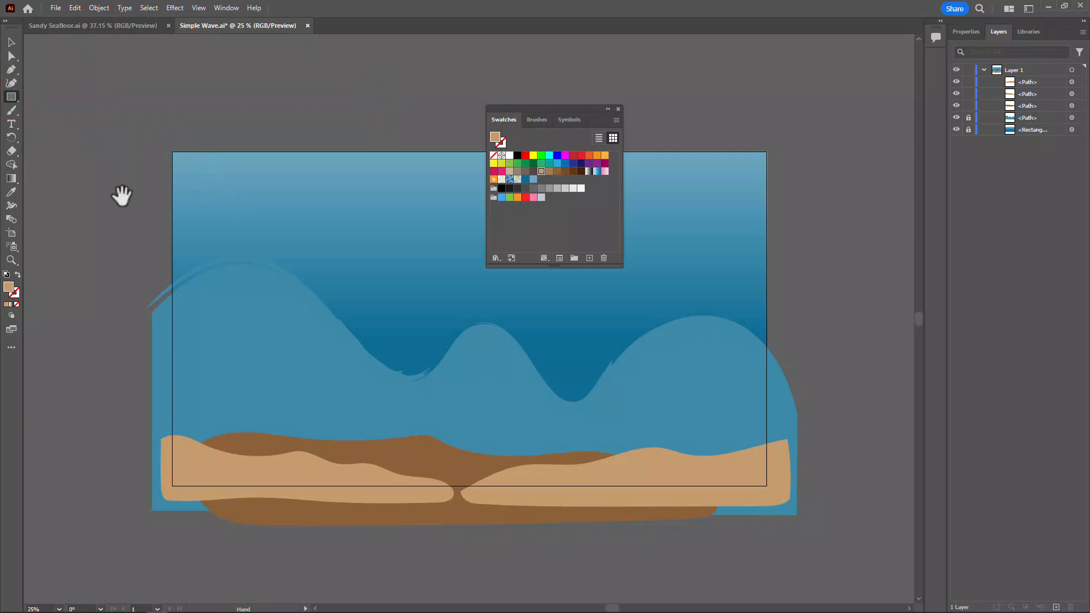
# Step: Draw a wide rectangle beside the artboard's upper left and remove its fill, leaving both fill and stroke at none
pyautogui.moveTo(122, 195); pyautogui.dragTo(273, 226)
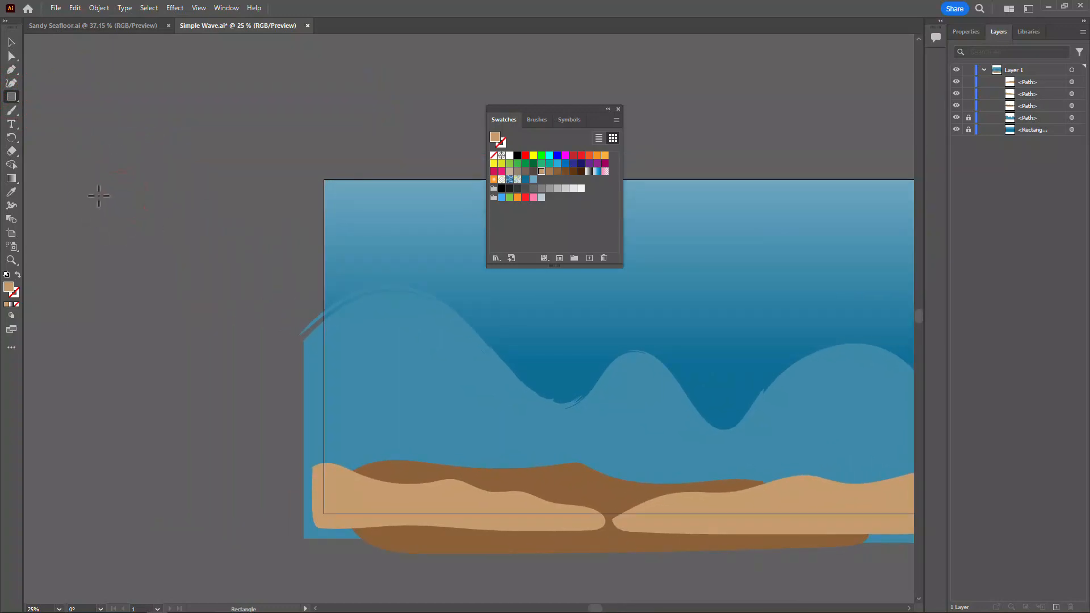
pyautogui.moveTo(99, 196); pyautogui.dragTo(316, 268)
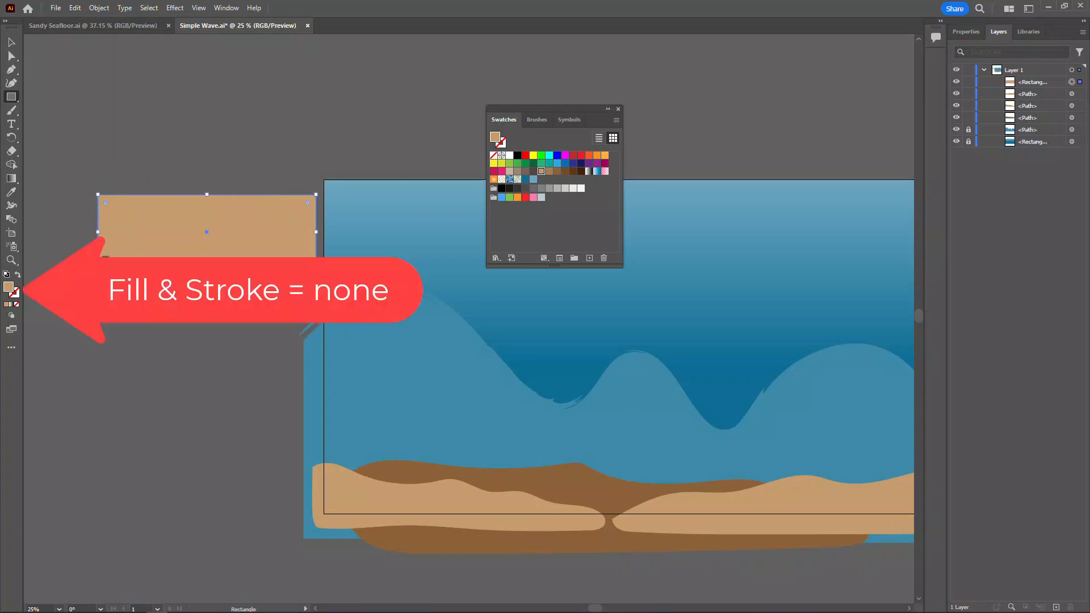
pyautogui.click(16, 305)
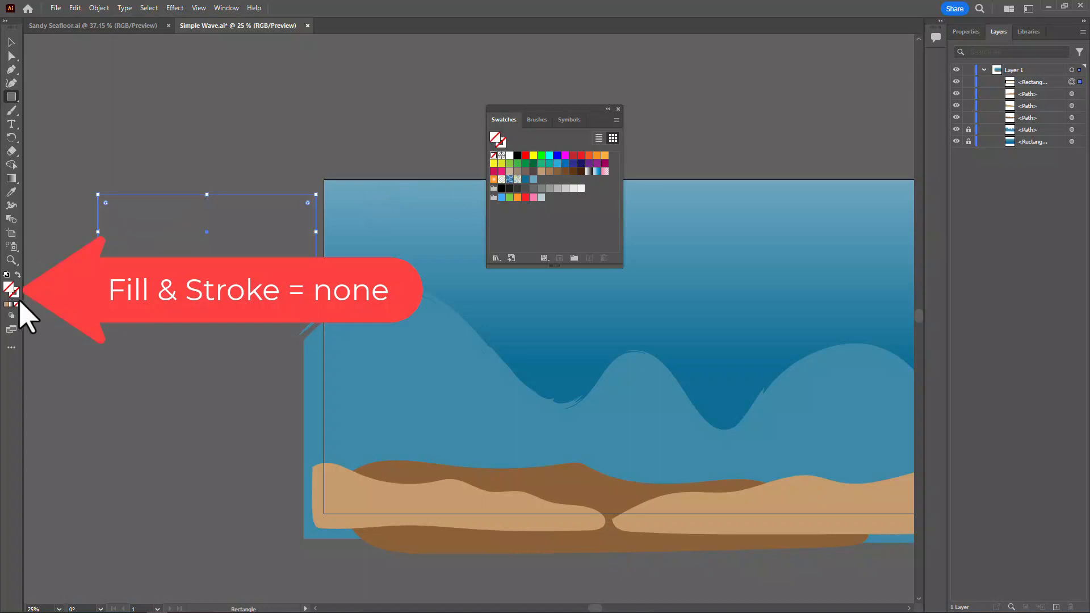
# Step: Add a second fill to the rectangle's appearance and give the upper fill the white-to-black linear gradient swatch
pyautogui.click(224, 8)
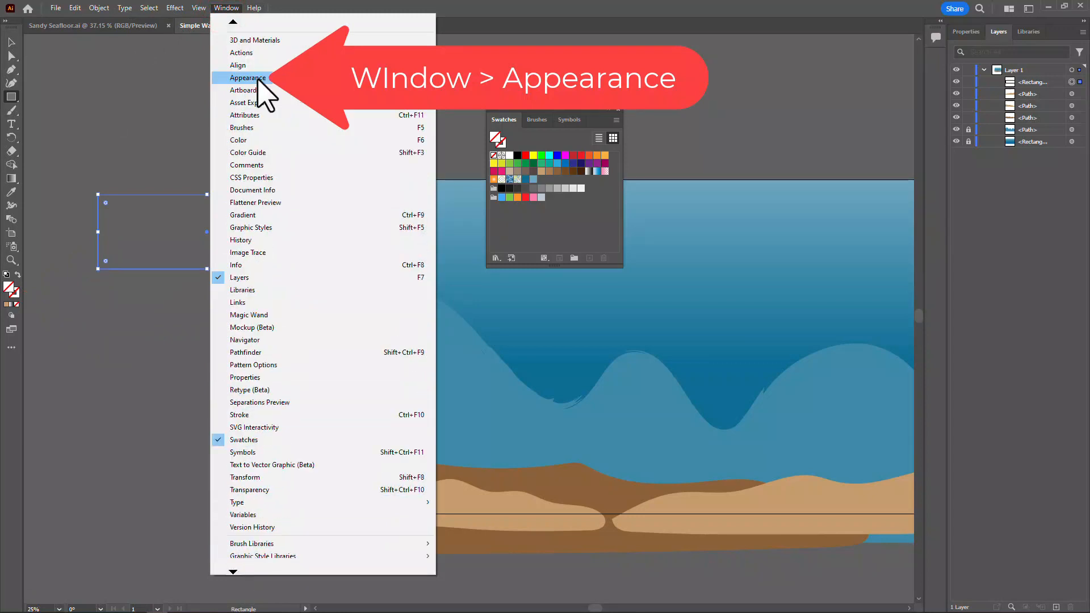
pyautogui.click(263, 93)
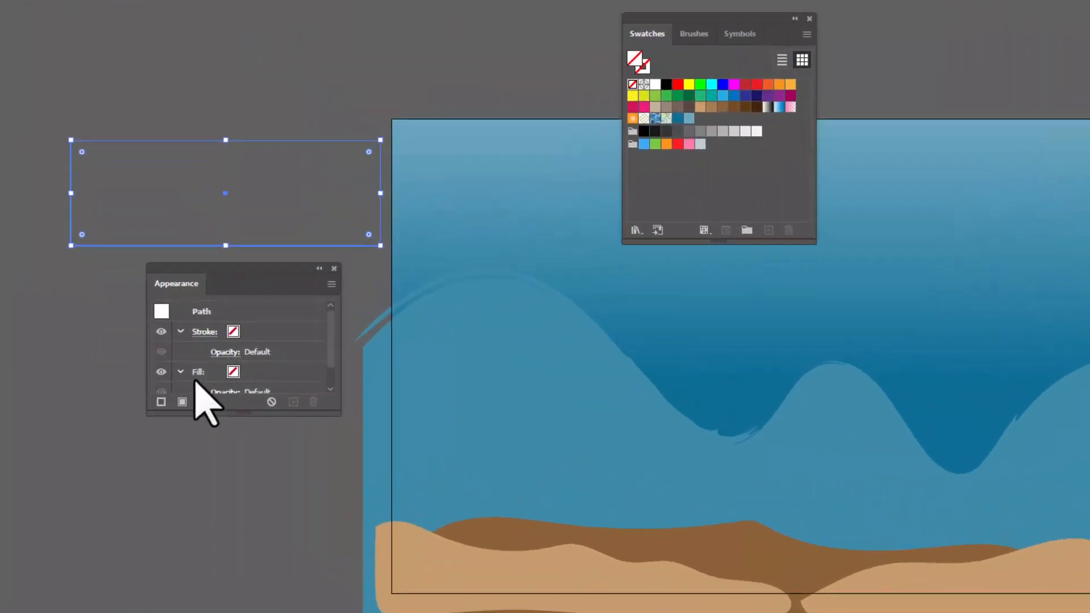
pyautogui.click(187, 361)
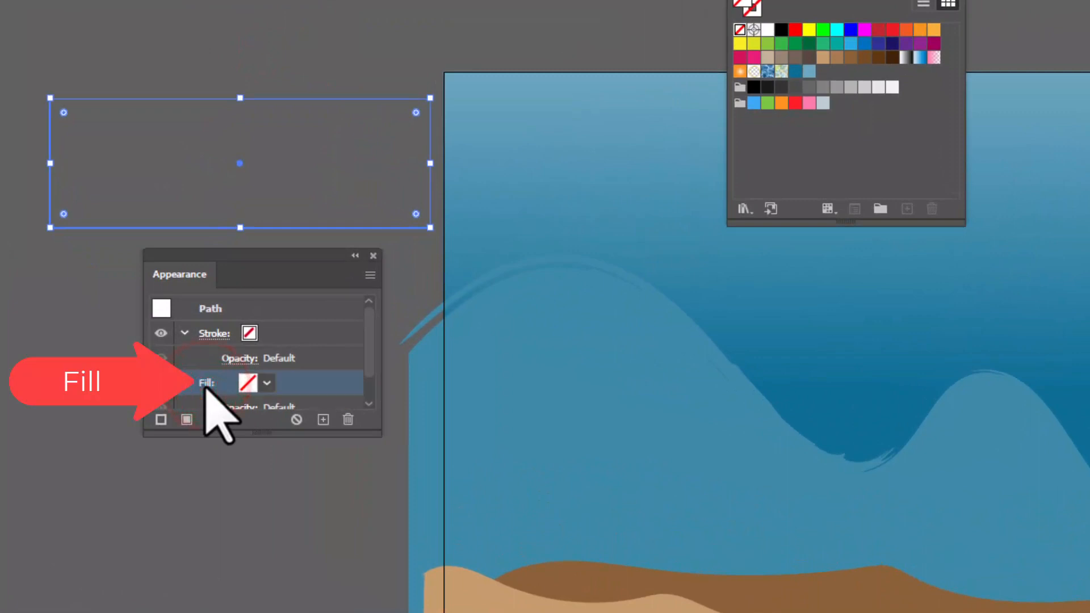
pyautogui.moveTo(205, 386); pyautogui.dragTo(320, 418)
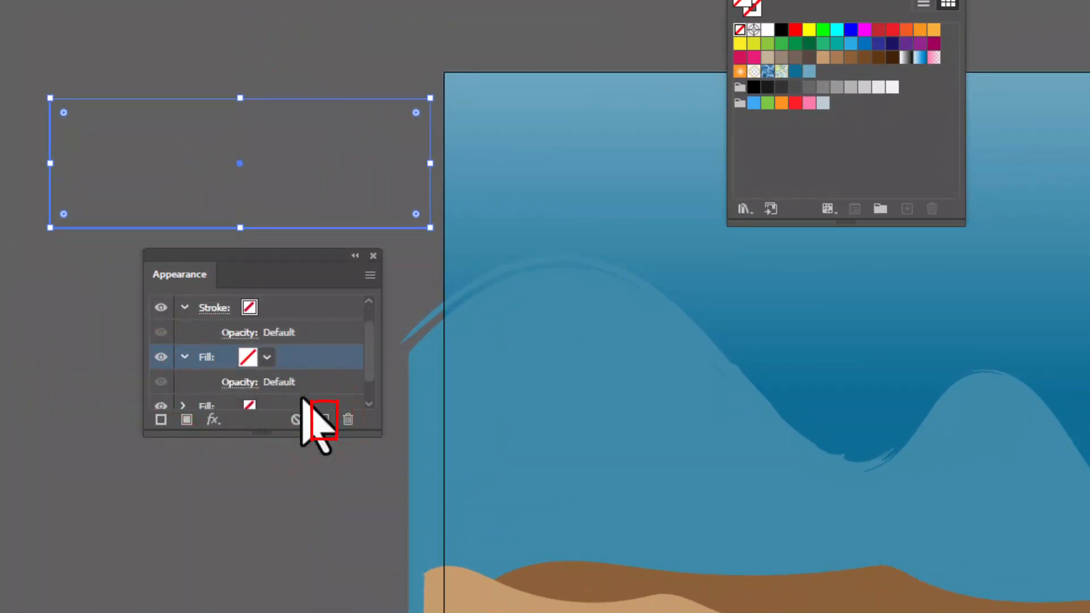
pyautogui.moveTo(267, 434); pyautogui.dragTo(267, 517)
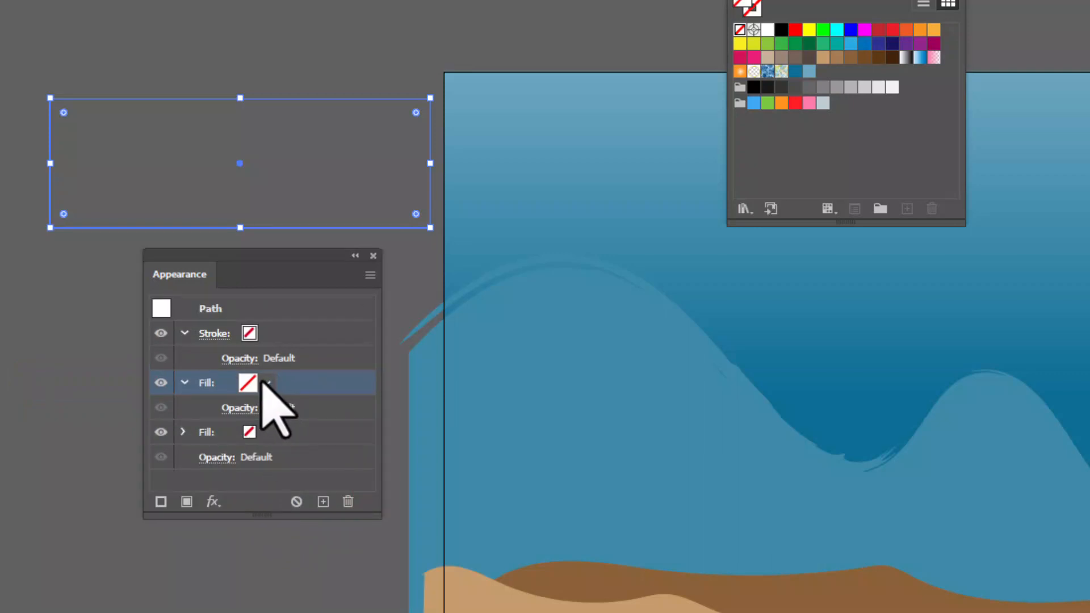
pyautogui.click(262, 385)
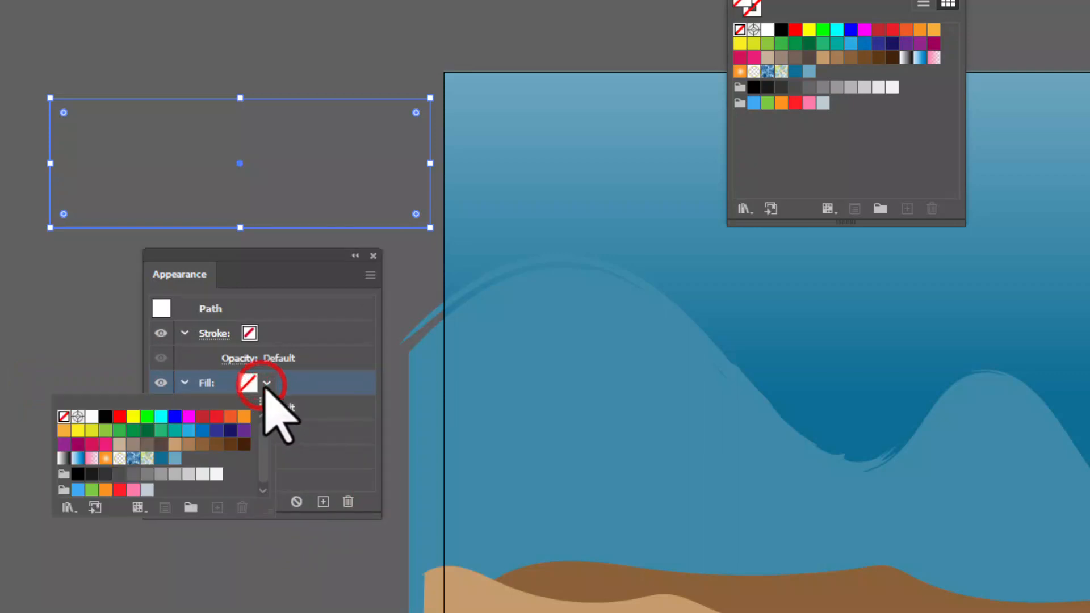
pyautogui.click(64, 459)
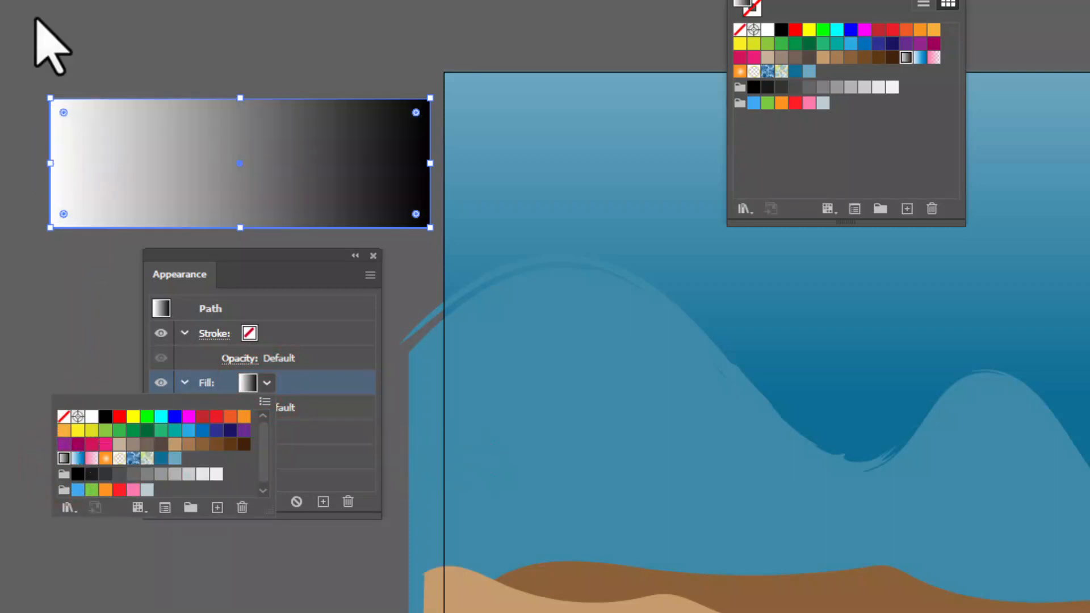
pyautogui.press('Escape')
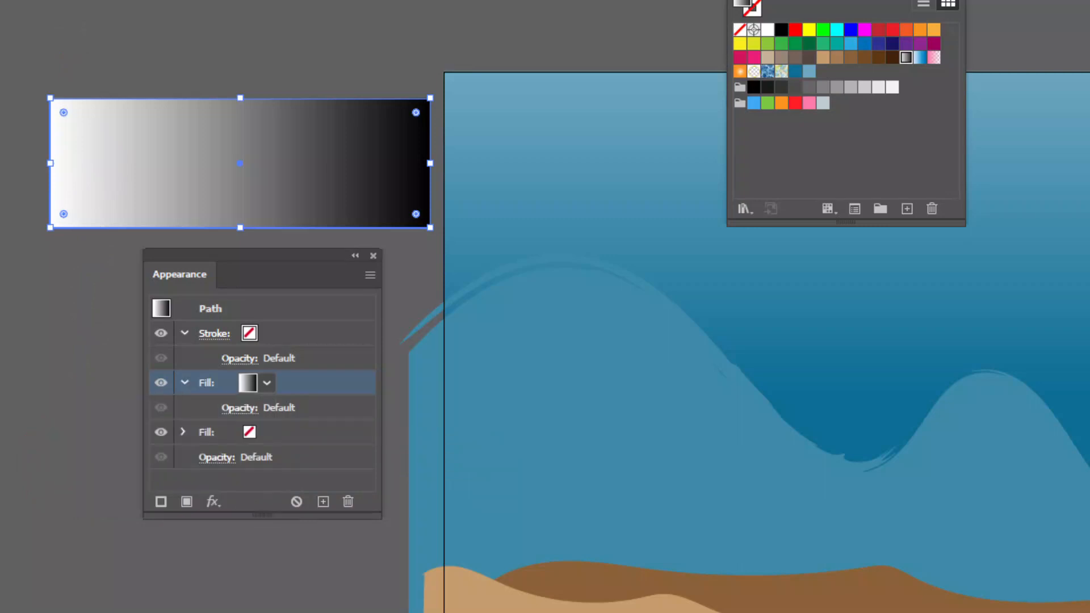
# Step: Set the rectangle's gradient angle to -90° and the opacity of its white stop to 0%
pyautogui.click(290, 1)
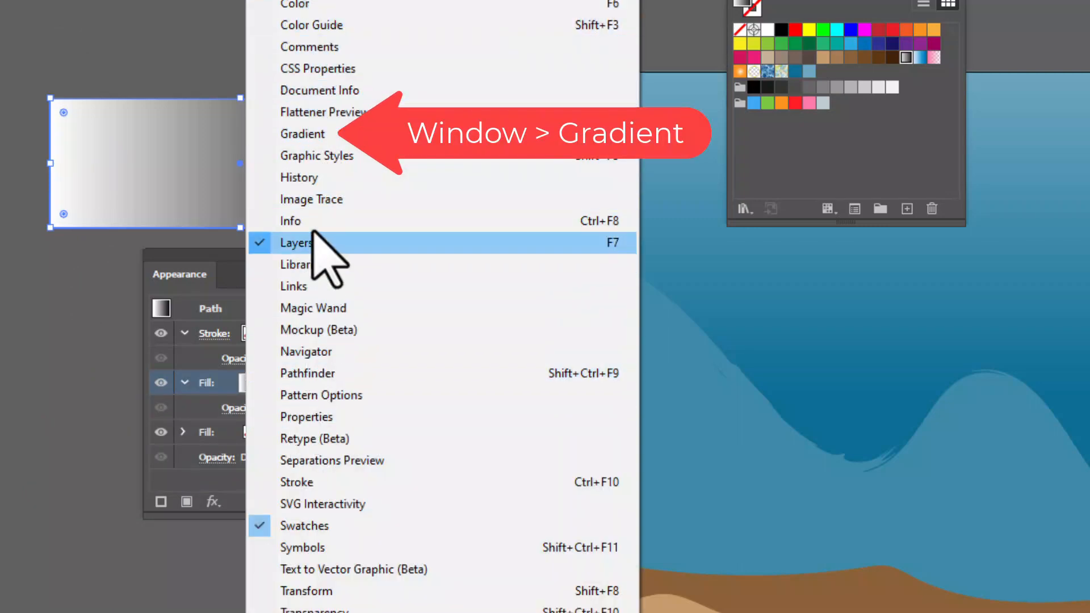
pyautogui.click(321, 135)
pyautogui.click(528, 373)
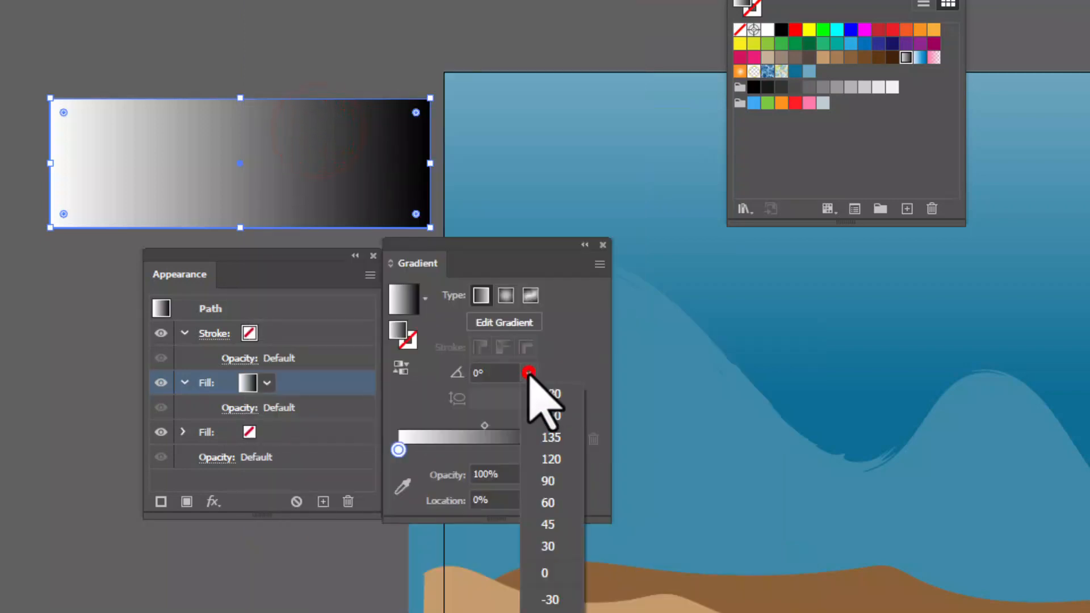
pyautogui.click(551, 612)
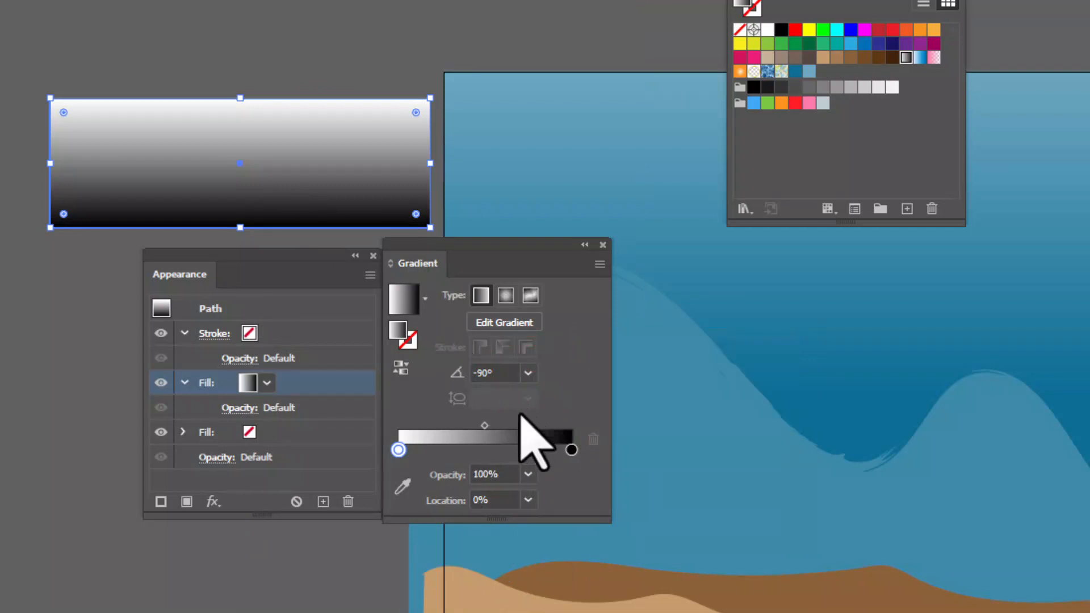
pyautogui.click(398, 450)
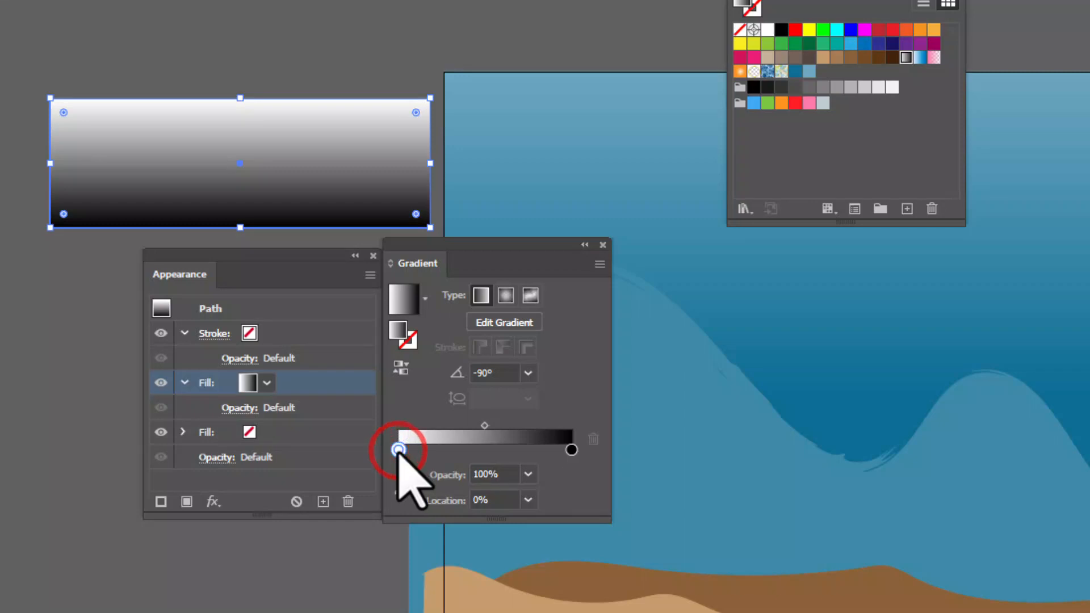
pyautogui.click(531, 475)
pyautogui.click(544, 493)
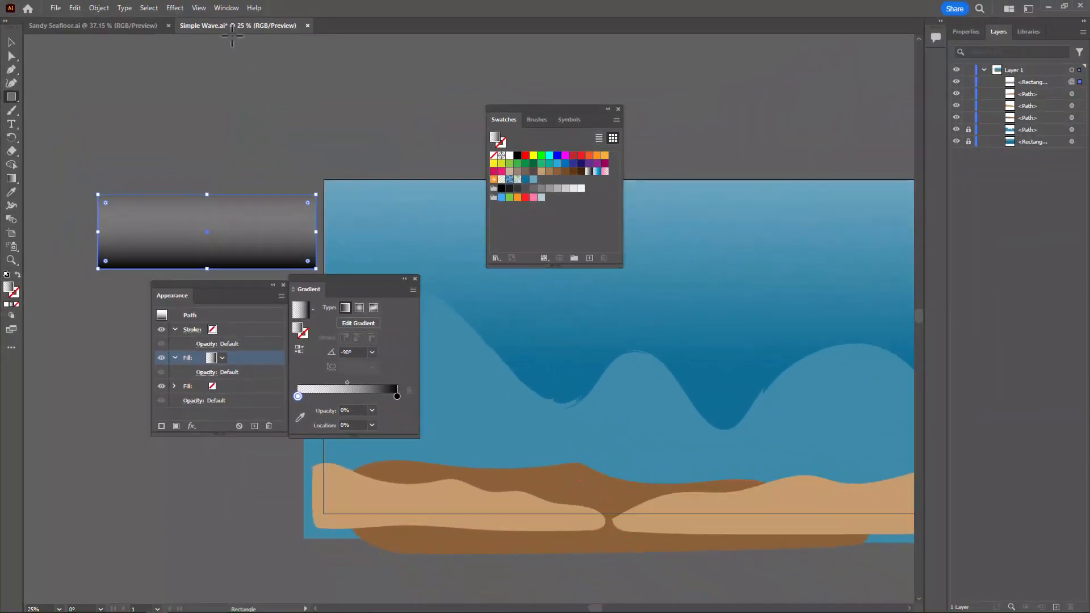
# Step: Apply the Grain texture effect to the gradient fill with intensity 75, contrast 75 and grain type Enlarged
pyautogui.click(178, 8)
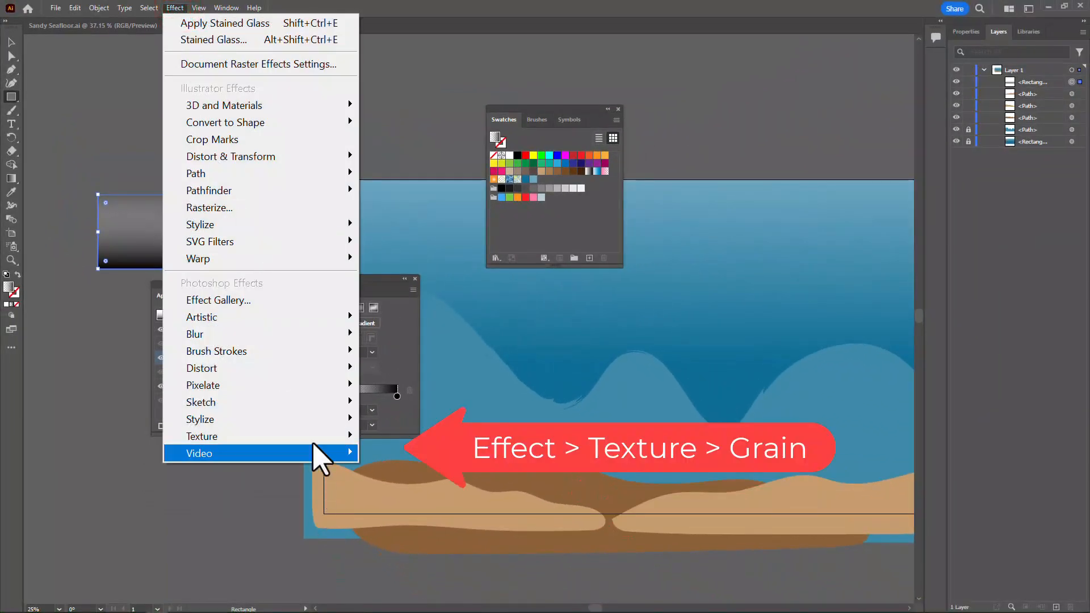
pyautogui.moveTo(315, 436)
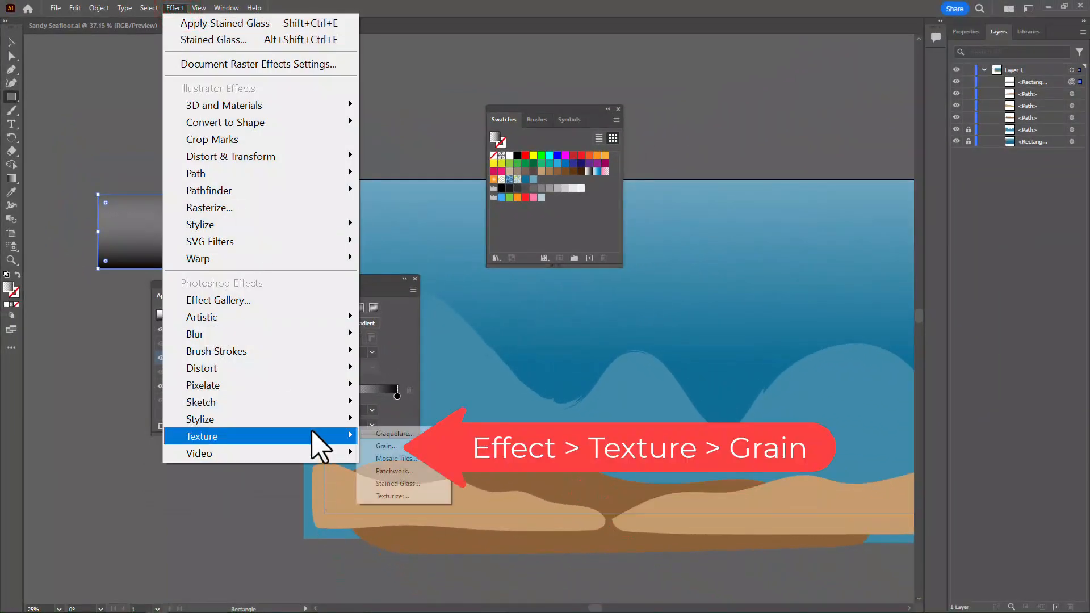
pyautogui.click(397, 447)
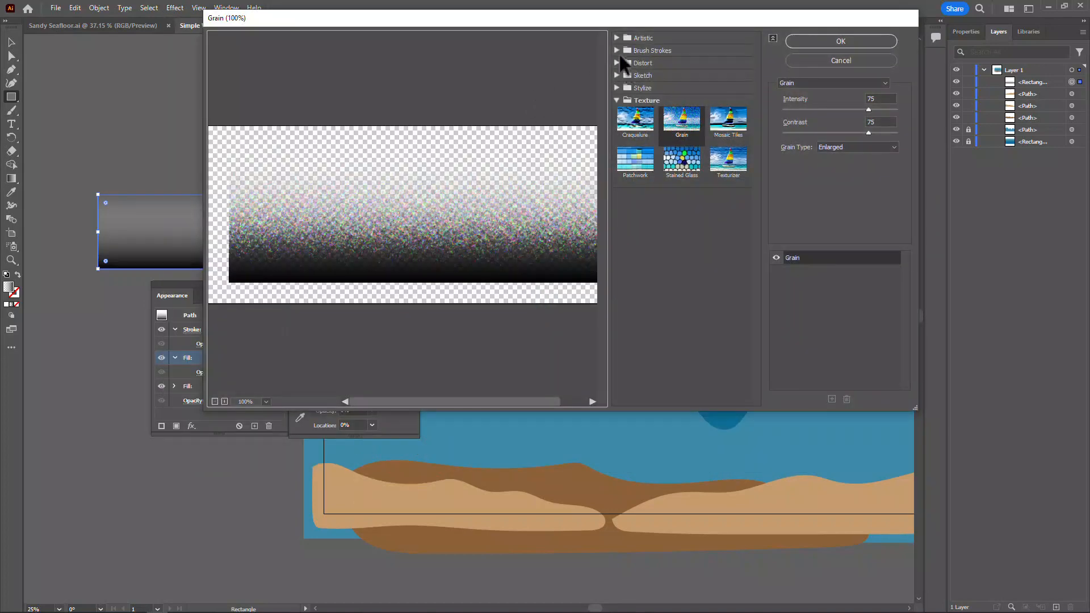
pyautogui.moveTo(580, 16); pyautogui.dragTo(464, 109)
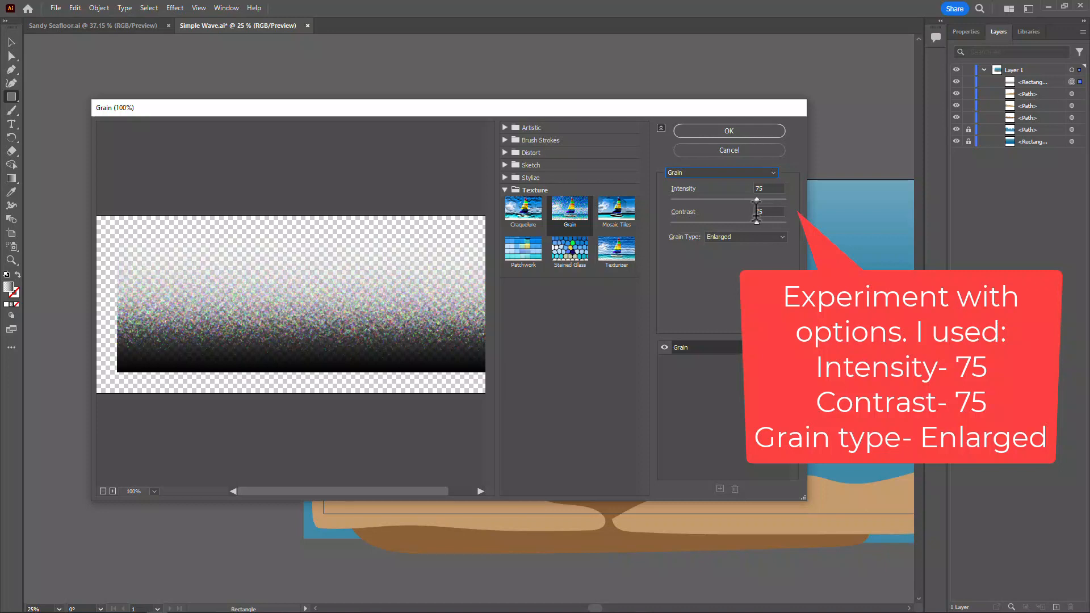
pyautogui.click(782, 237)
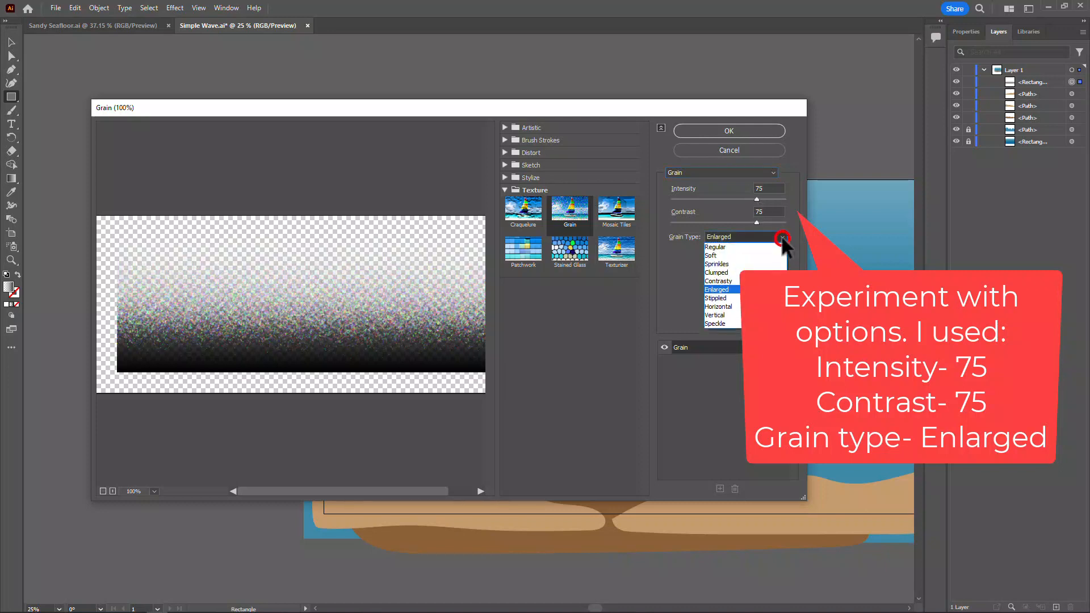
pyautogui.click(718, 290)
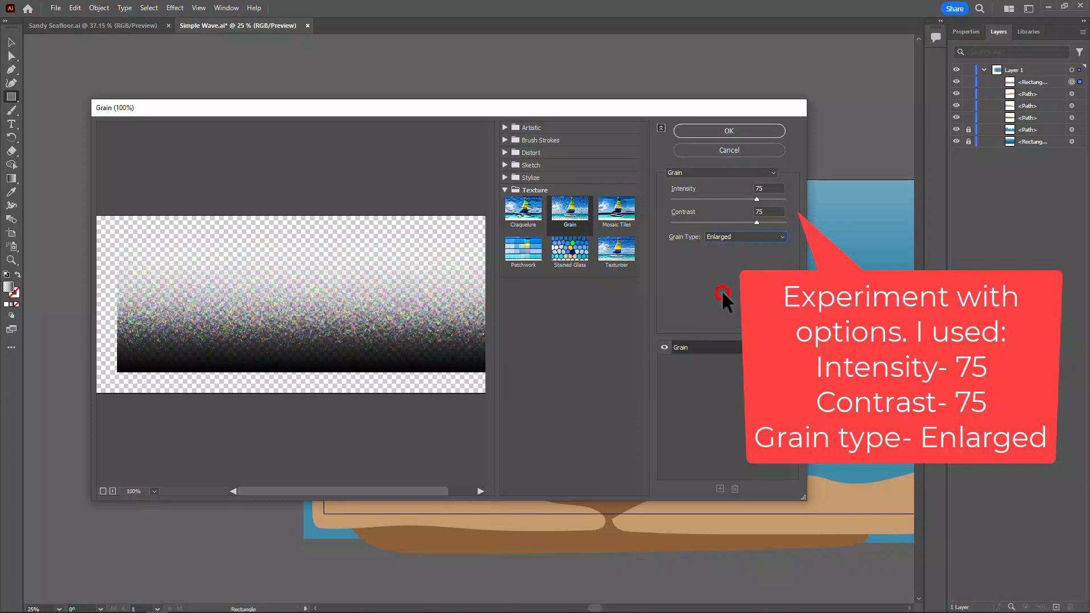
pyautogui.click(734, 129)
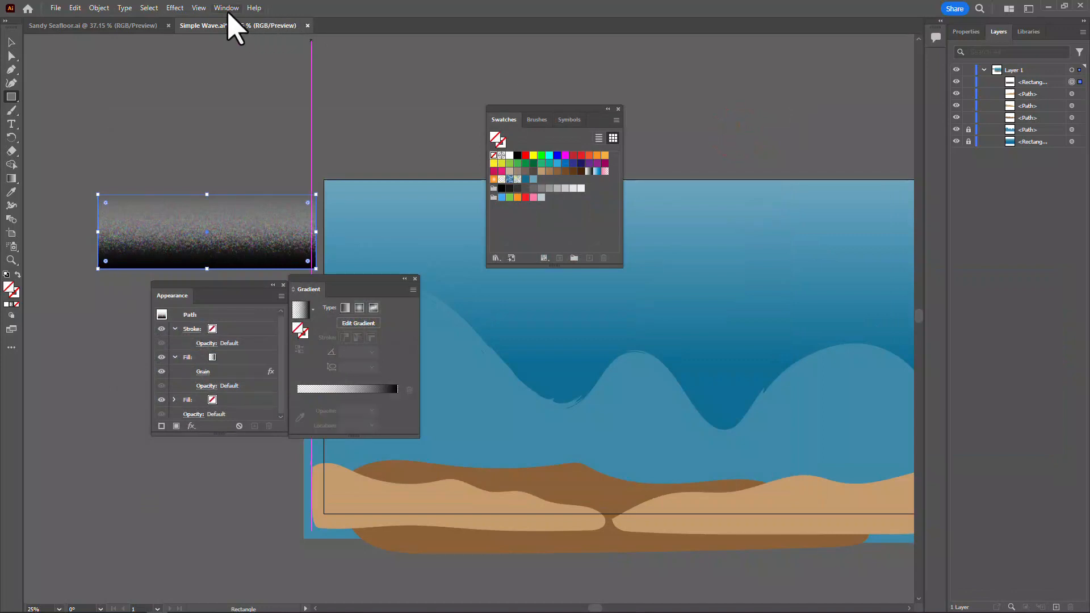
# Step: Save the rectangle's grainy gradient appearance as a new graphic style and dock the gradient settings together with the graphic styles
pyautogui.click(227, 8)
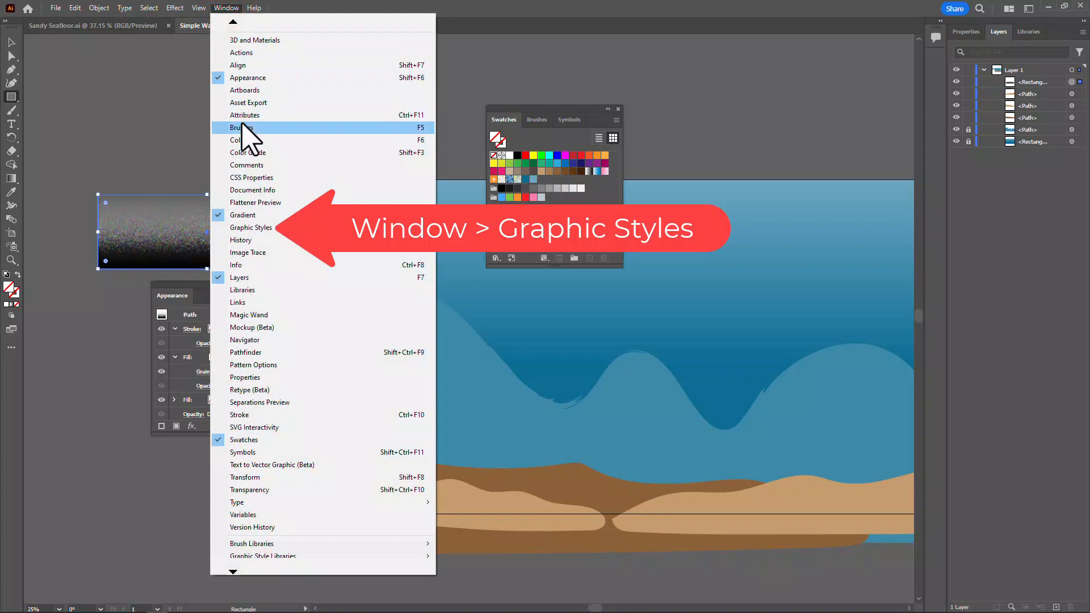
pyautogui.click(251, 227)
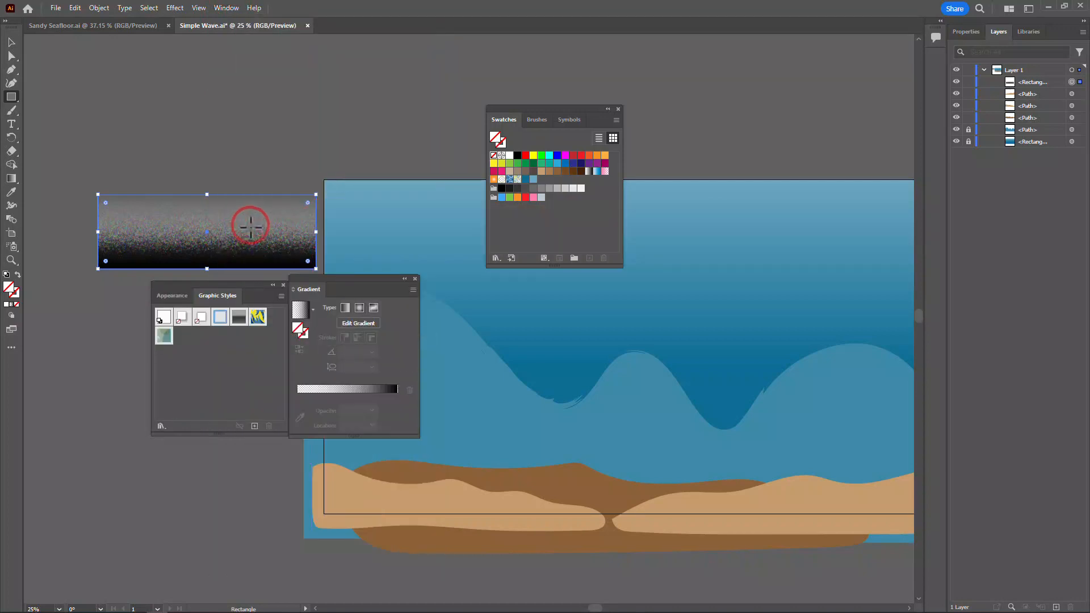
pyautogui.click(253, 425)
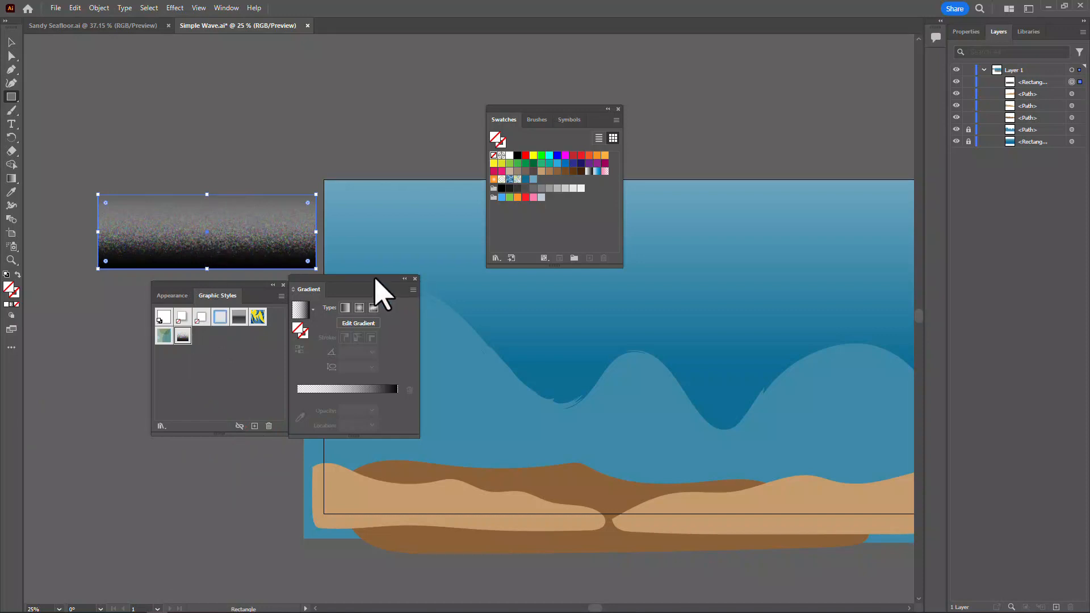
pyautogui.moveTo(375, 278); pyautogui.dragTo(226, 294)
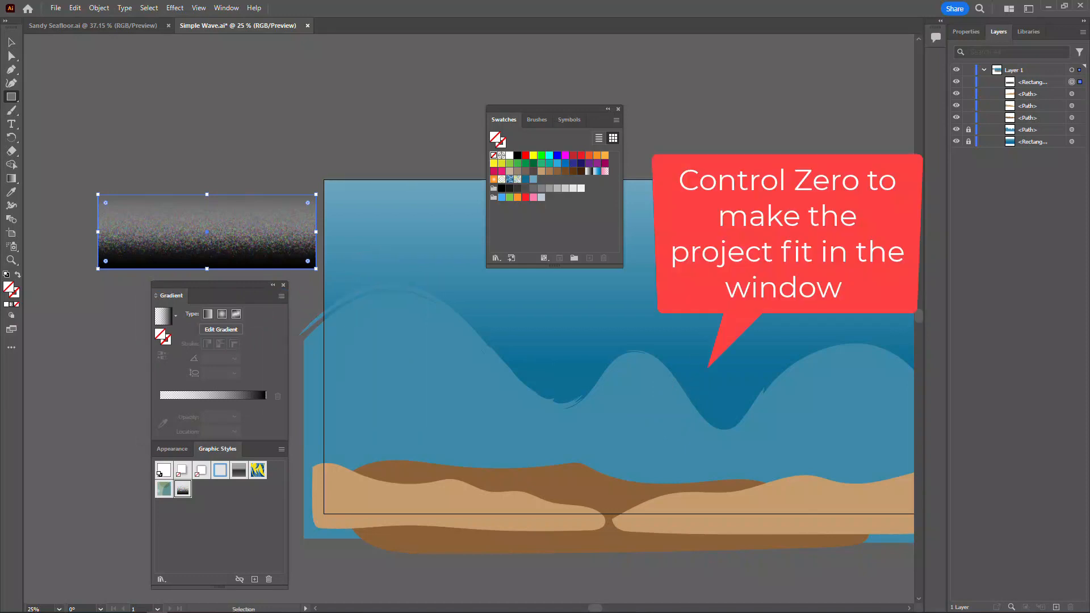
pyautogui.hotkey('ctrl', '0')
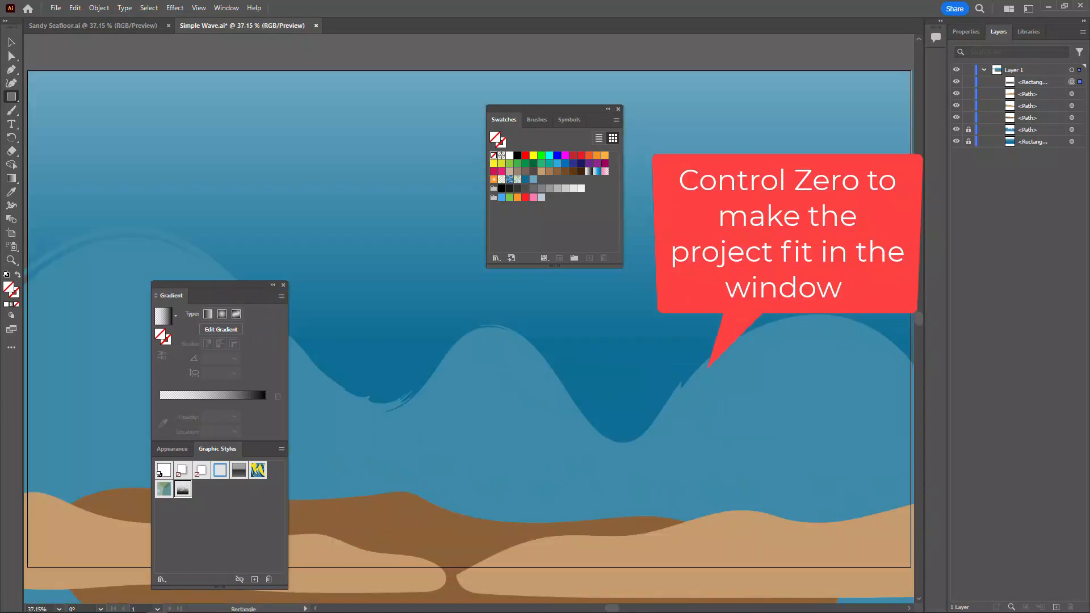
# Step: Copy the left light sand shape, paste it in front, and apply the saved grainy gradient graphic style to the copy
pyautogui.moveTo(239, 286); pyautogui.dragTo(340, 135)
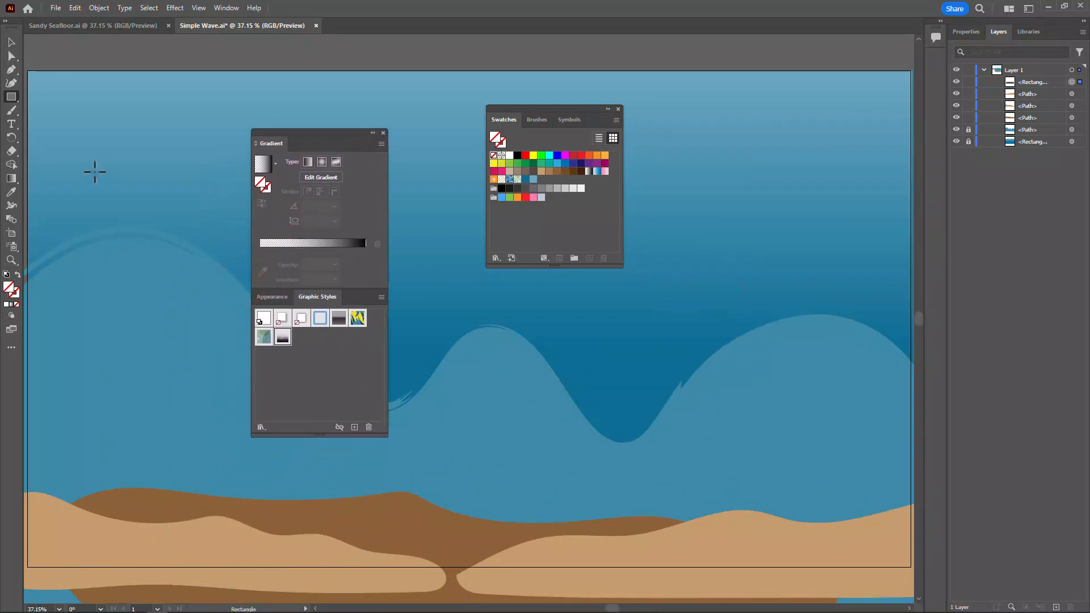
pyautogui.click(12, 42)
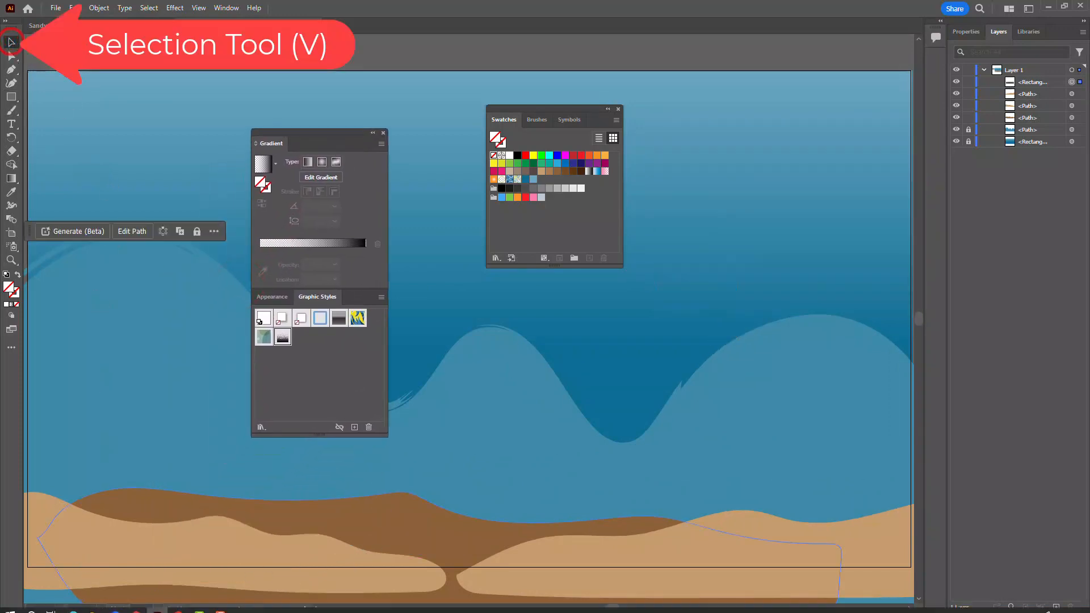
pyautogui.click(204, 544)
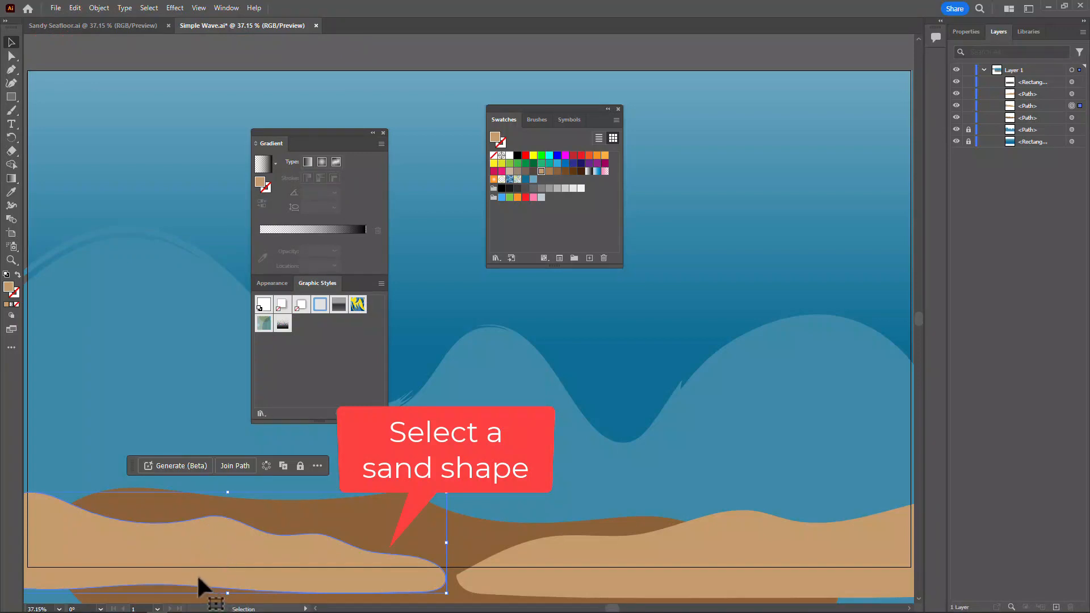
pyautogui.press('a')
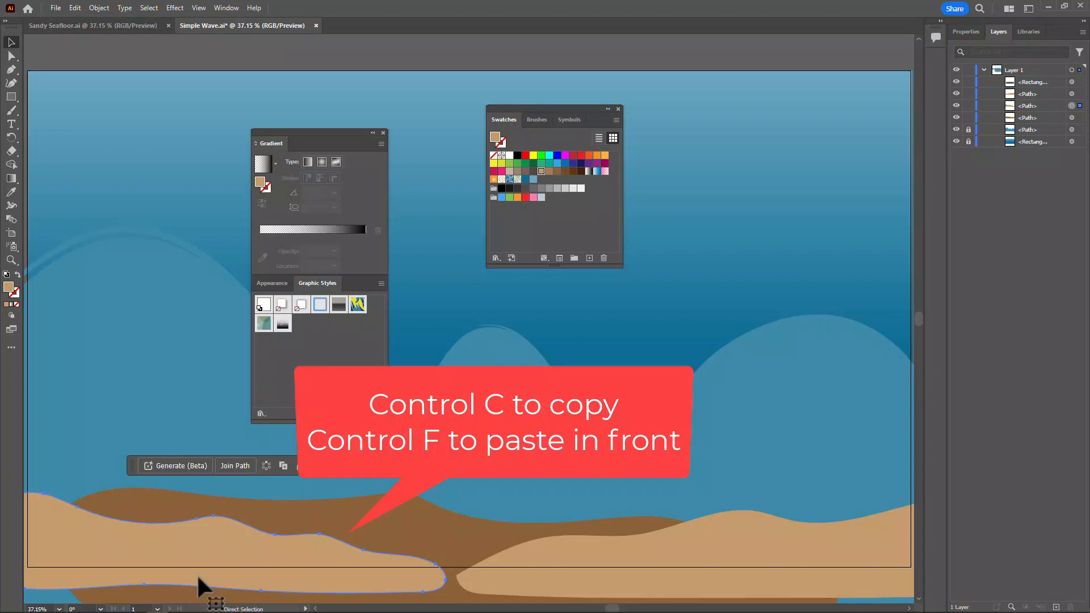
pyautogui.hotkey('ctrl', 'c')
pyautogui.hotkey('ctrl', 'f')
pyautogui.press('v')
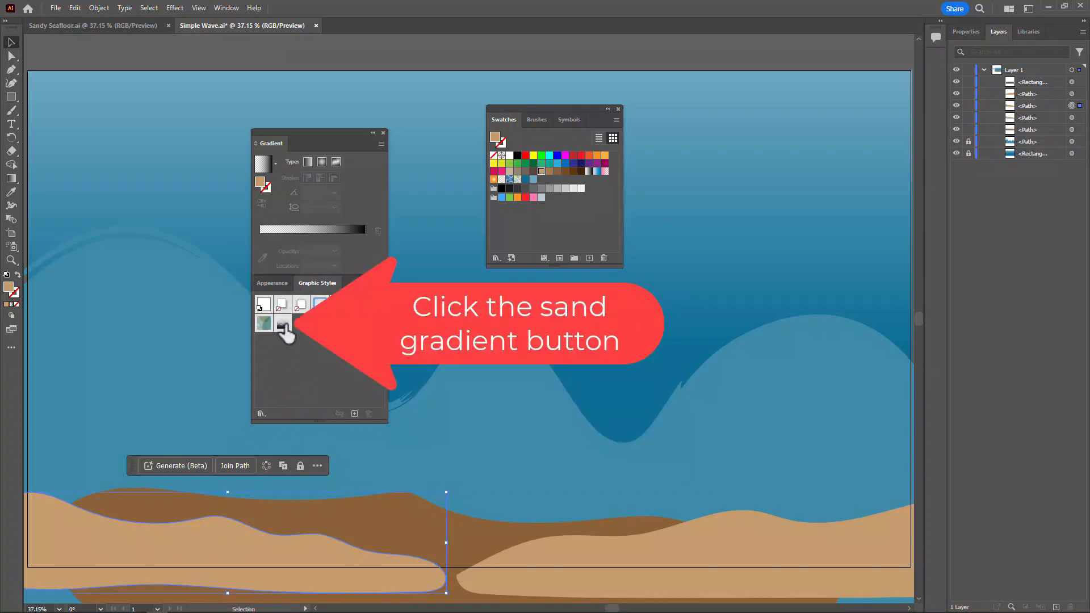
pyautogui.click(284, 325)
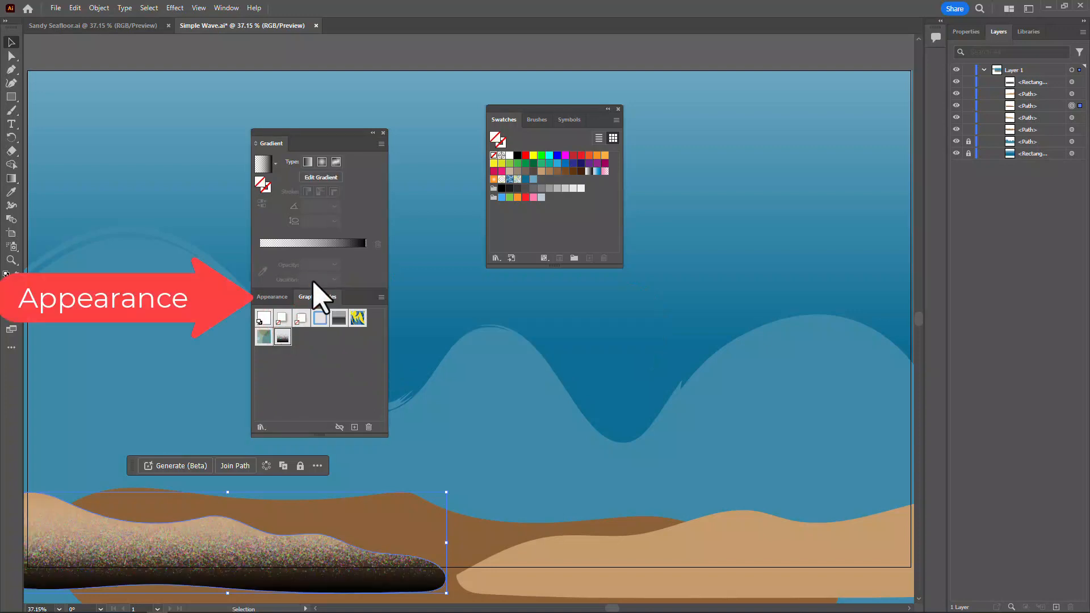
# Step: Set the left sand copy's grain gradient fill to Soft Light blending and move its black gradient stop to about 81%
pyautogui.click(276, 297)
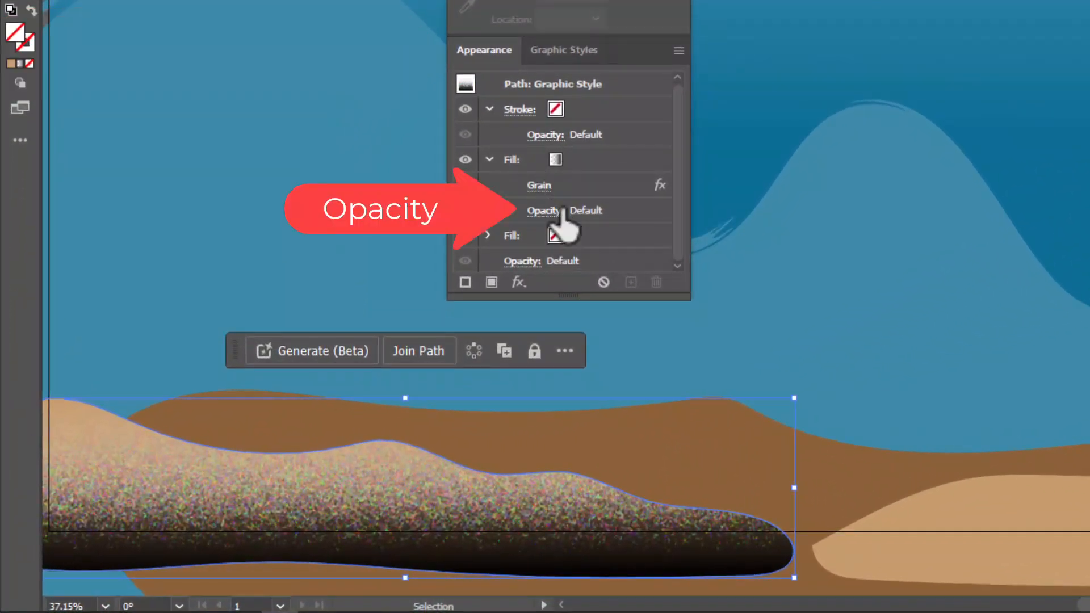
pyautogui.click(544, 209)
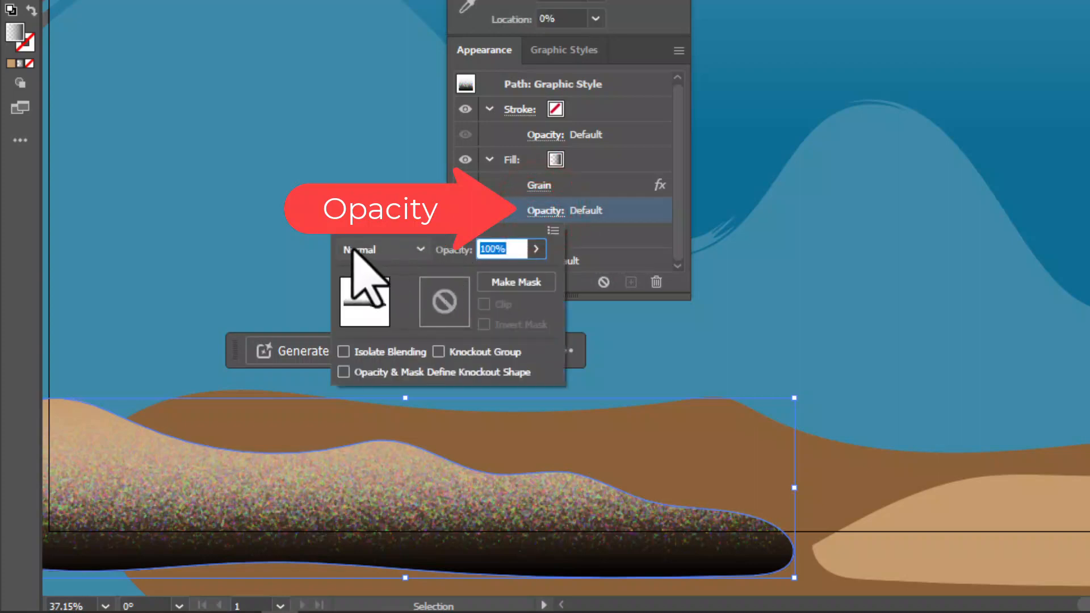
pyautogui.click(420, 248)
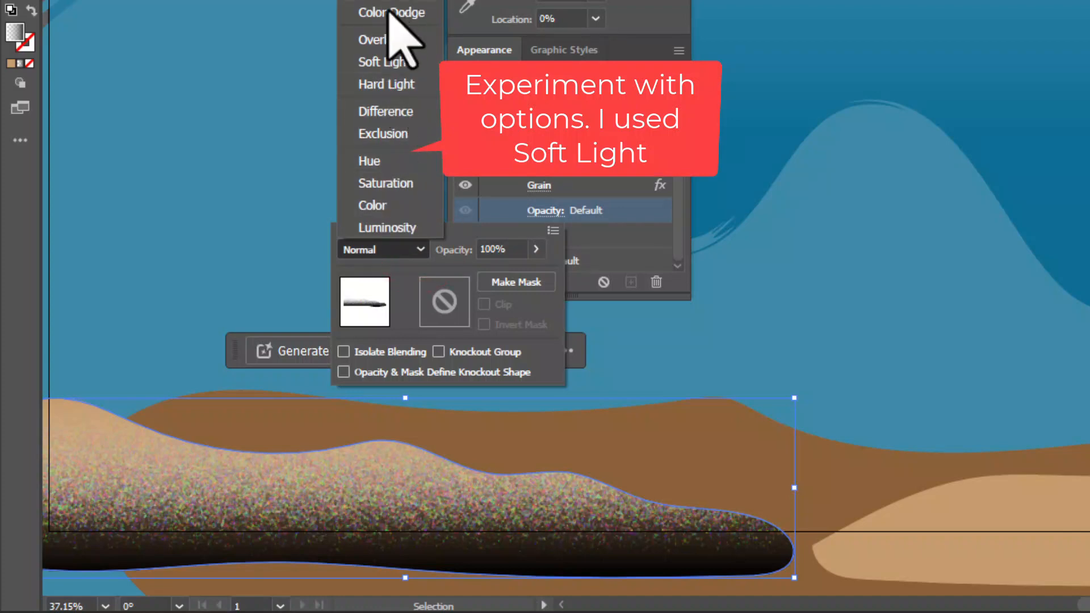
pyautogui.click(390, 62)
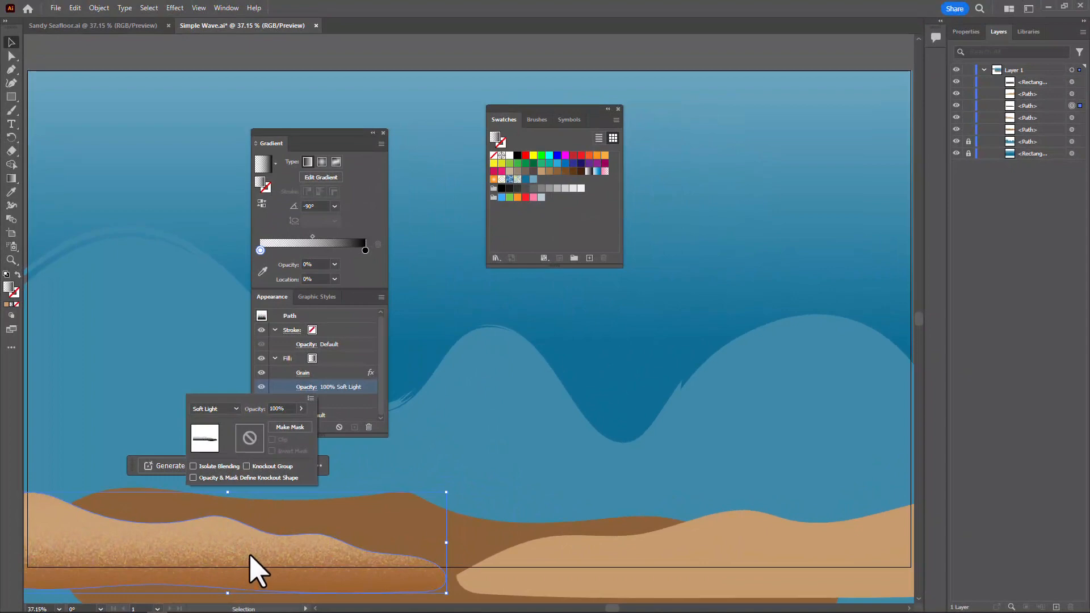
pyautogui.click(364, 251)
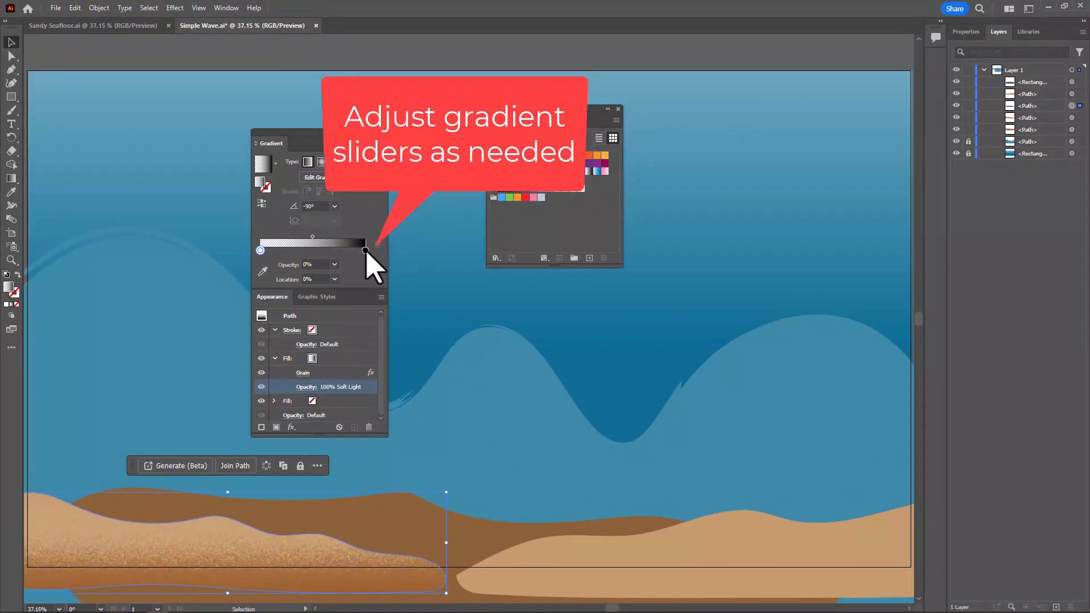
pyautogui.moveTo(366, 251)
pyautogui.mouseDown()
pyautogui.moveTo(336, 251)
pyautogui.moveTo(345, 250)
pyautogui.mouseUp()
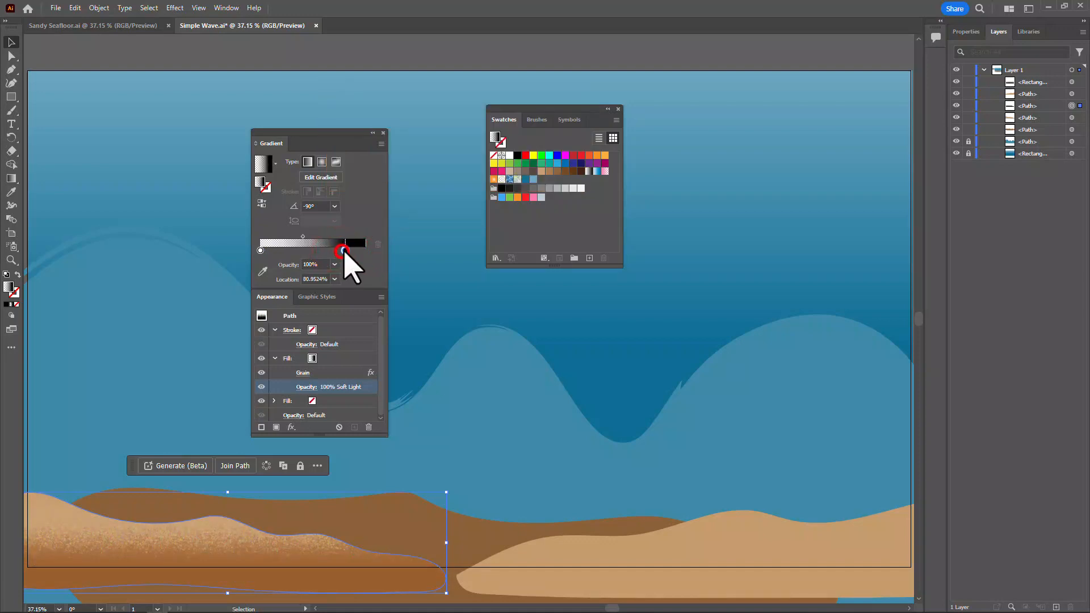
# Step: Duplicate the right light sand shape in front of itself and give the duplicate the grainy gradient graphic style
pyautogui.click(742, 533)
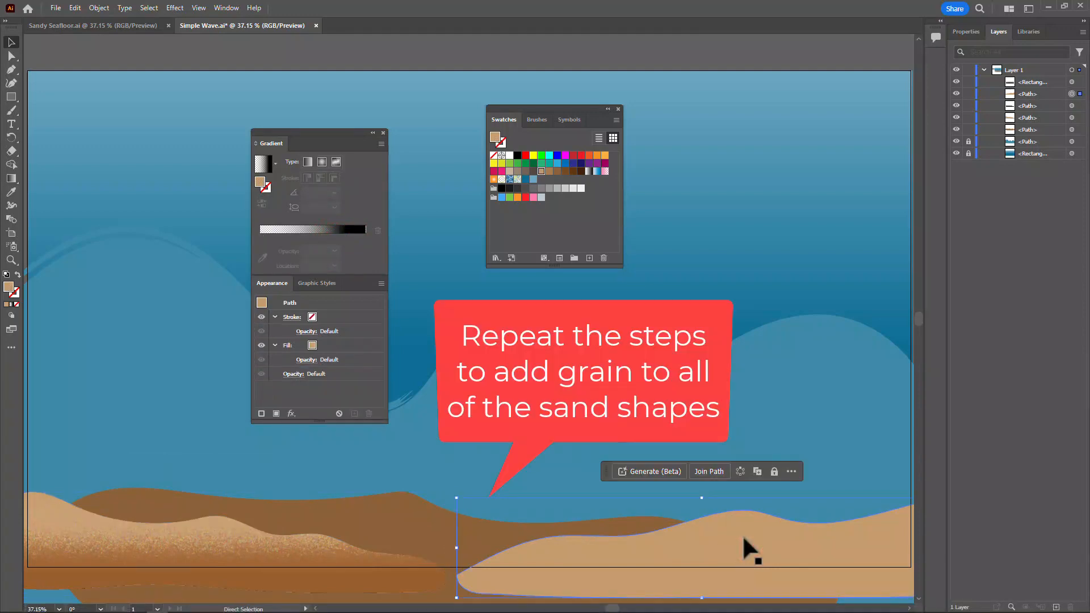
pyautogui.hotkey('ctrl', 'c')
pyautogui.hotkey('ctrl', 'f')
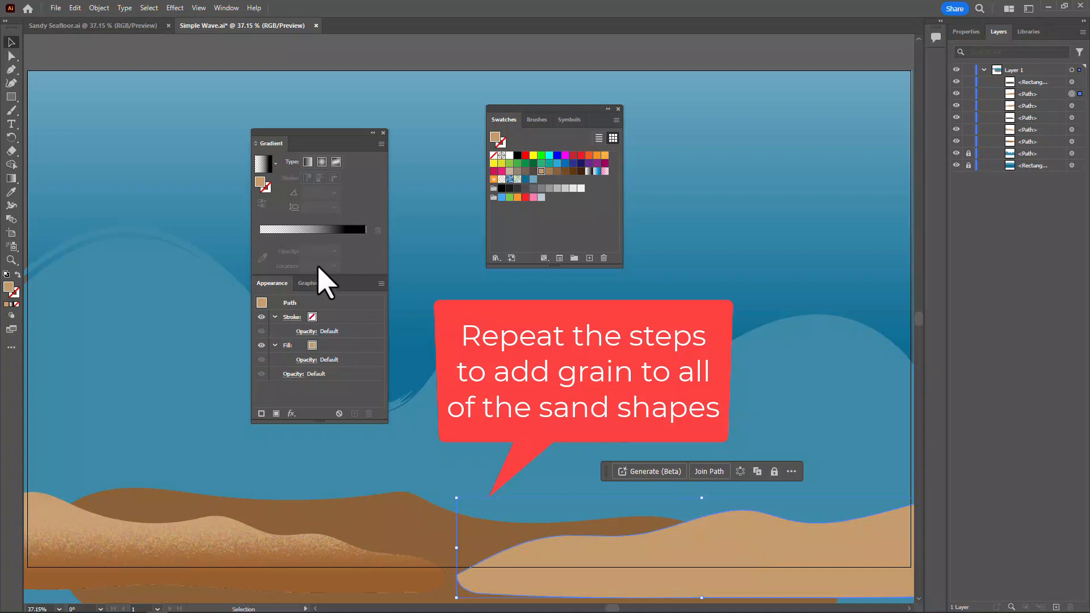
pyautogui.click(317, 283)
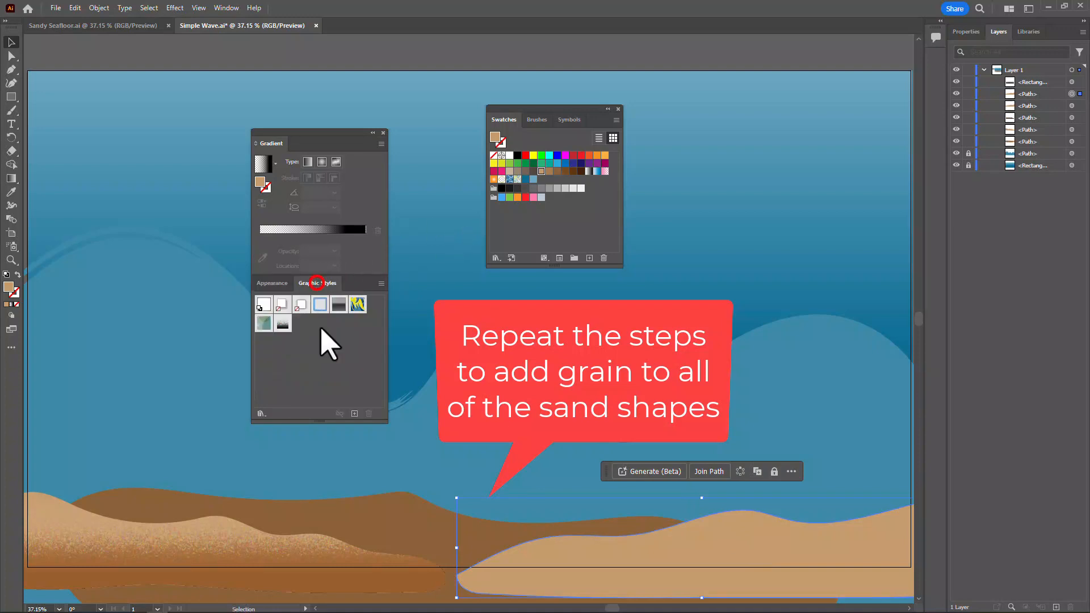
pyautogui.click(283, 325)
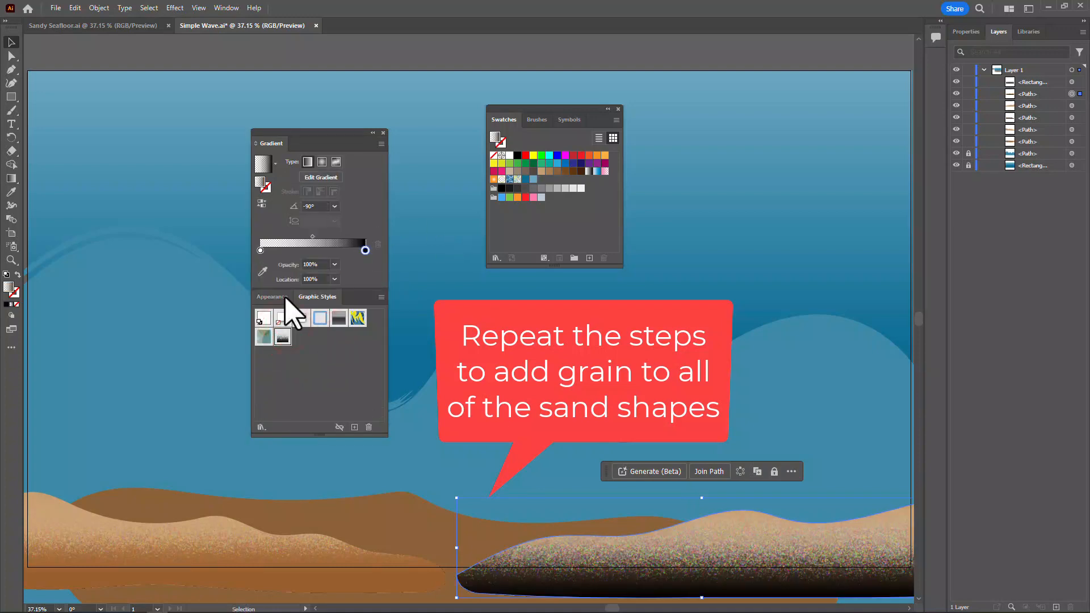
# Step: Blend the right sand copy's grain gradient fill with Soft Light and move its black gradient stop to about 83%
pyautogui.click(277, 296)
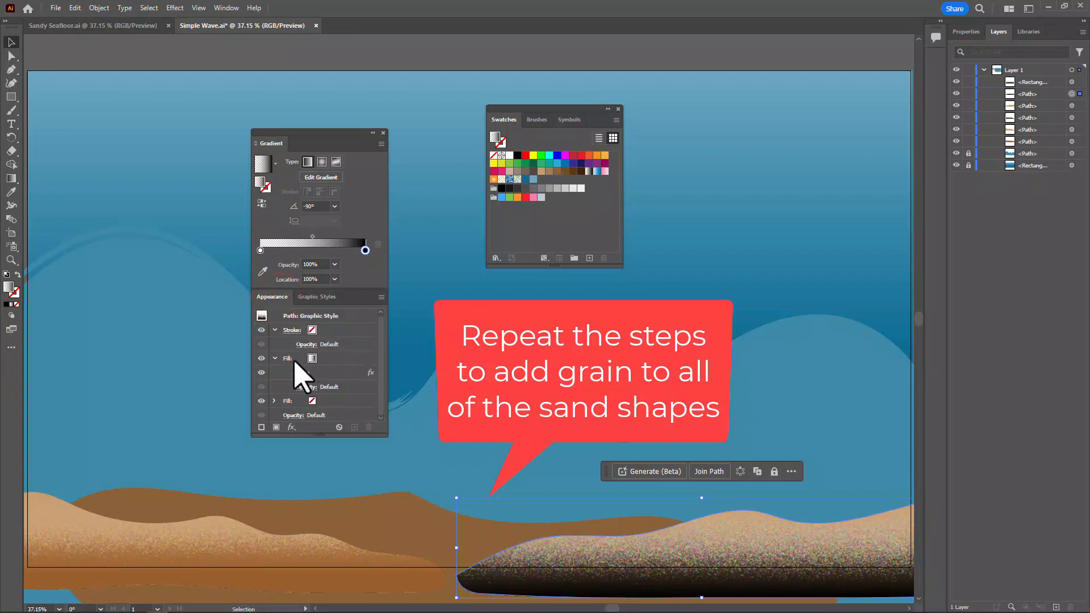
pyautogui.click(305, 387)
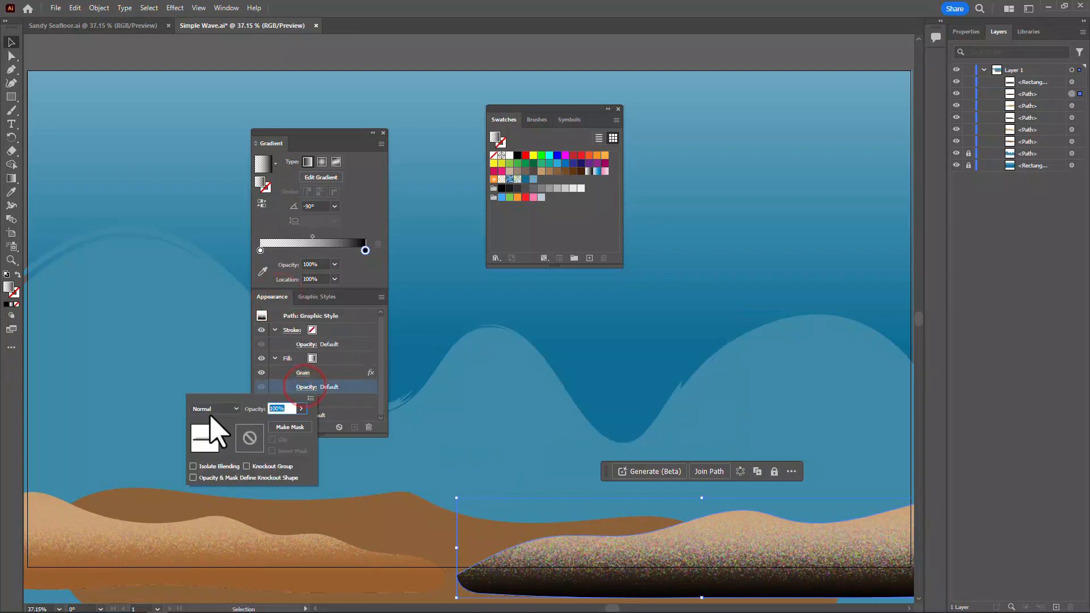
pyautogui.click(238, 408)
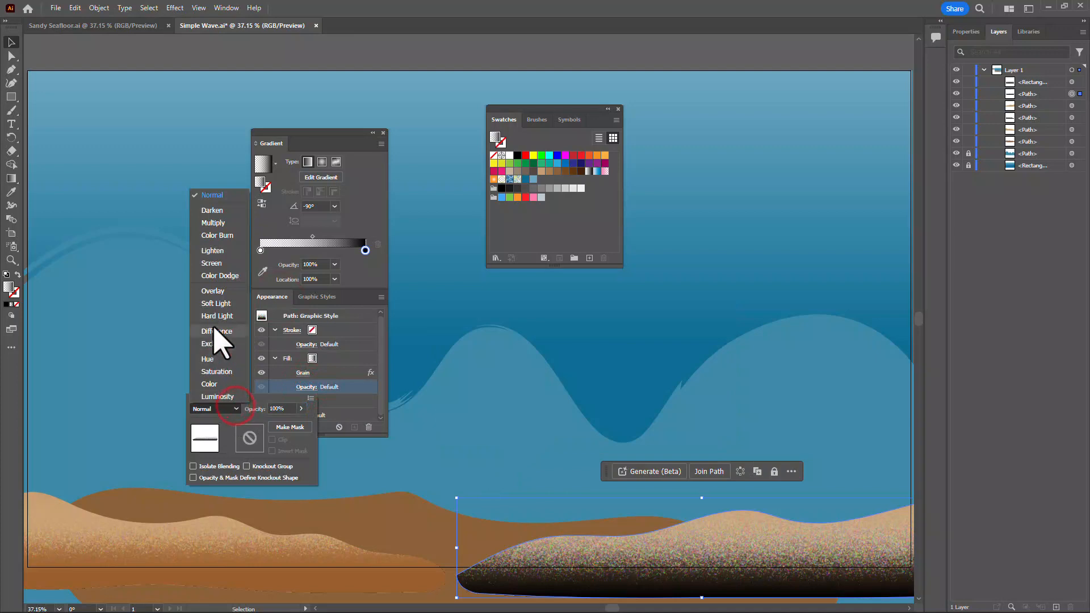
pyautogui.click(216, 305)
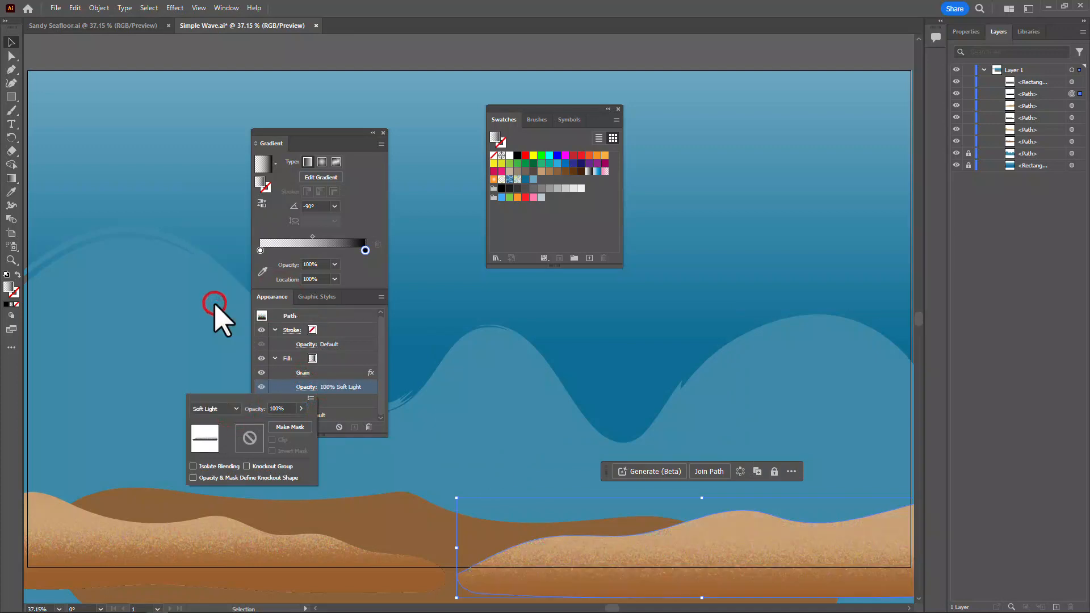
pyautogui.click(364, 250)
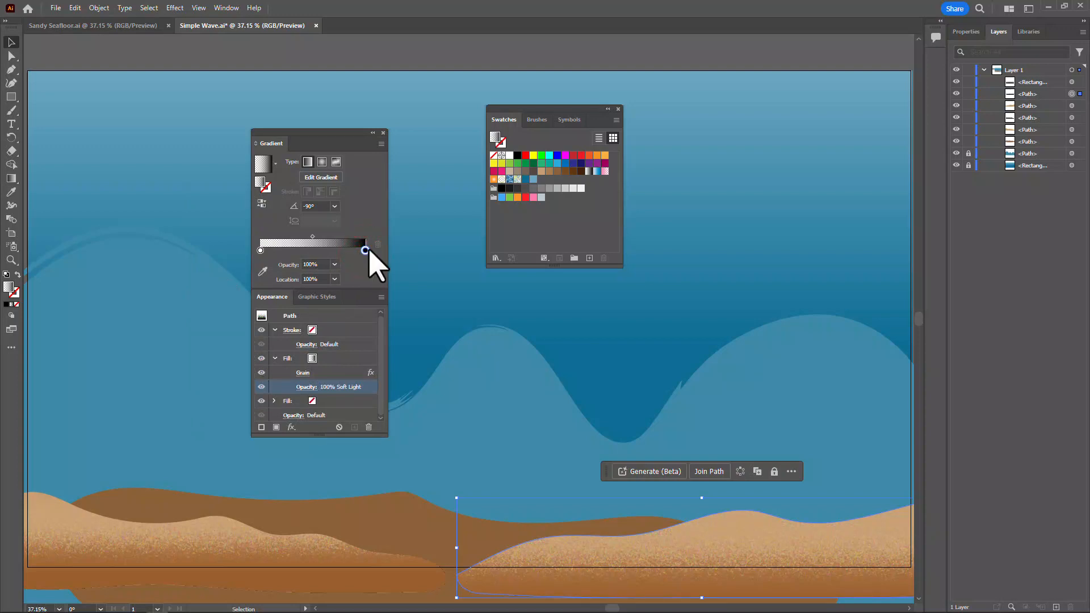
pyautogui.moveTo(365, 249); pyautogui.dragTo(346, 251)
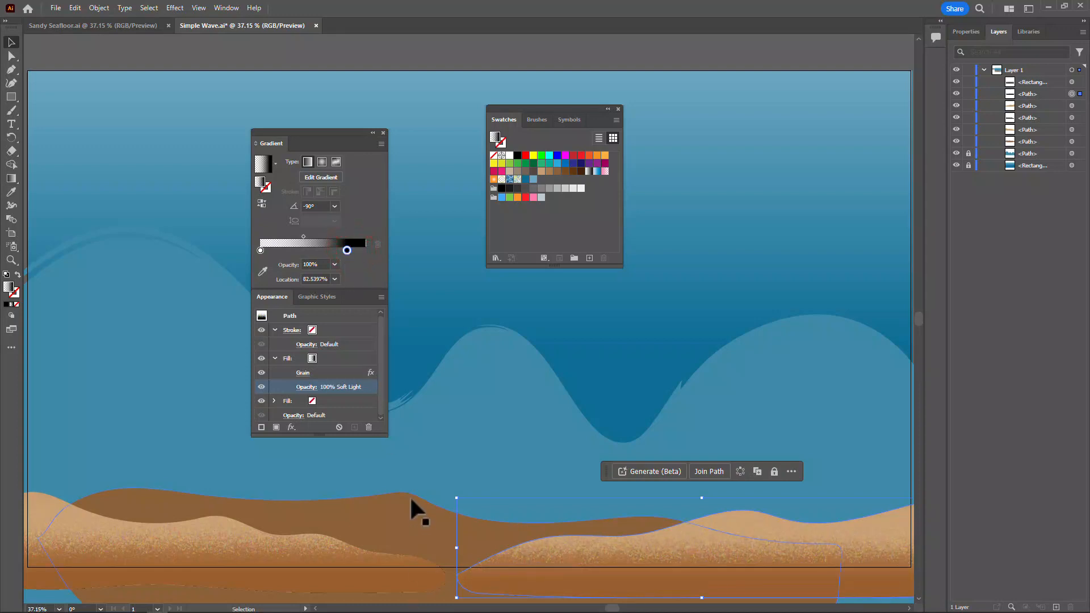
# Step: Copy the dark brown sand shape, paste it in front, and apply the grainy gradient graphic style to the copy
pyautogui.click(393, 534)
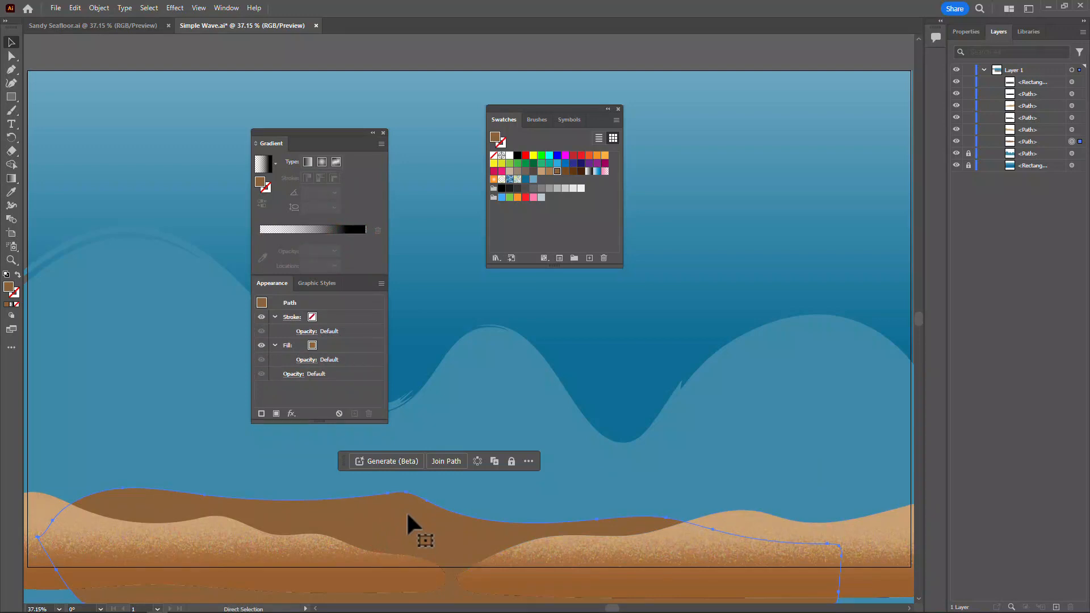
pyautogui.hotkey('ctrl', 'c')
pyautogui.hotkey('ctrl', 'f')
pyautogui.click(315, 283)
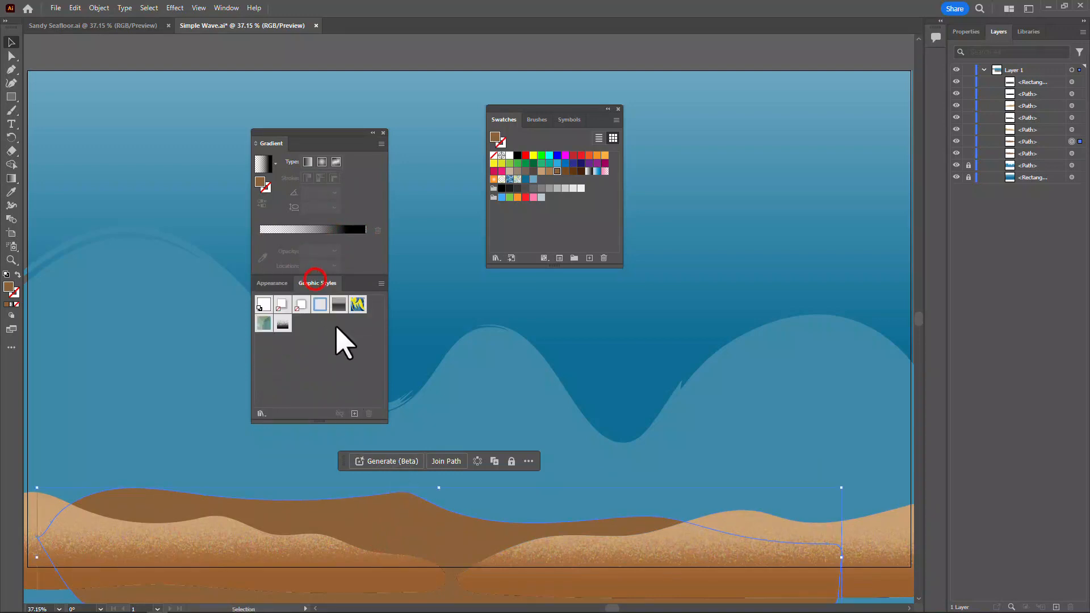
pyautogui.click(282, 324)
# Step: Set the brown sand copy's grain gradient fill to Soft Light and move its black gradient stop to about 57%
pyautogui.click(271, 282)
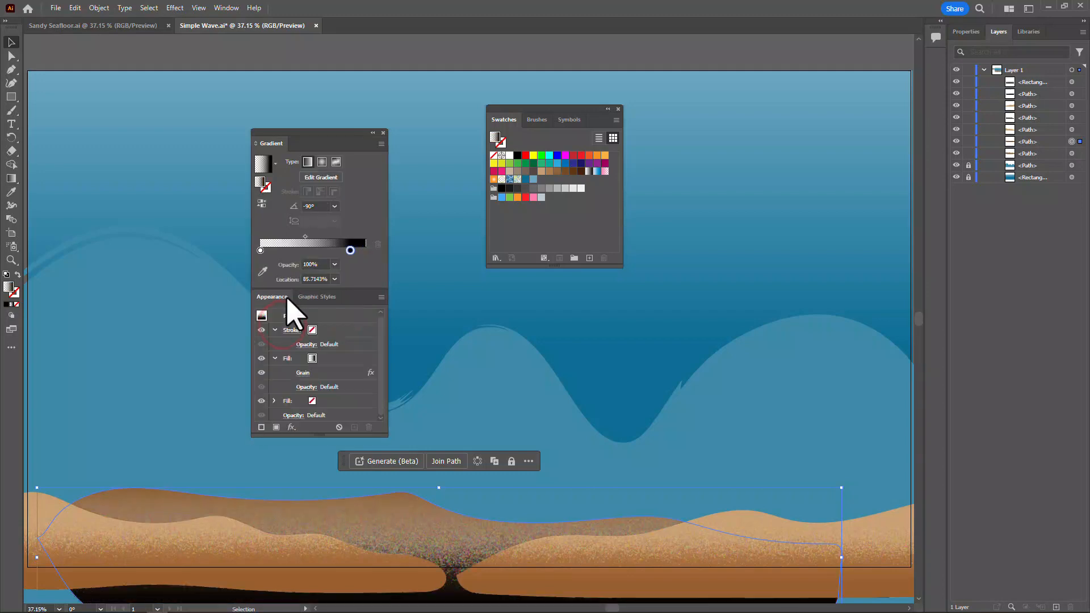
pyautogui.click(301, 386)
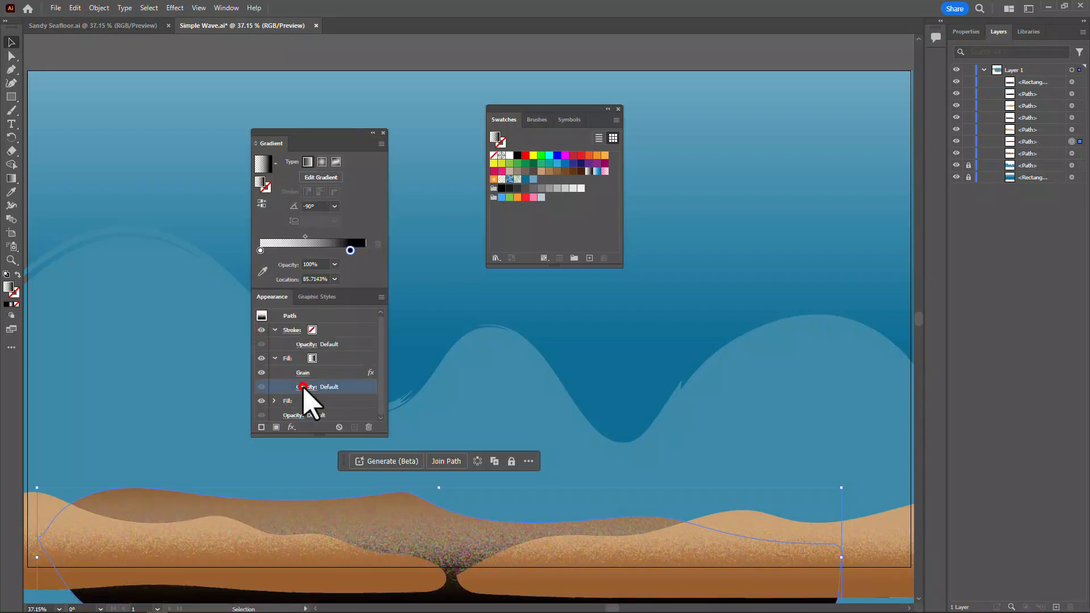
pyautogui.click(232, 409)
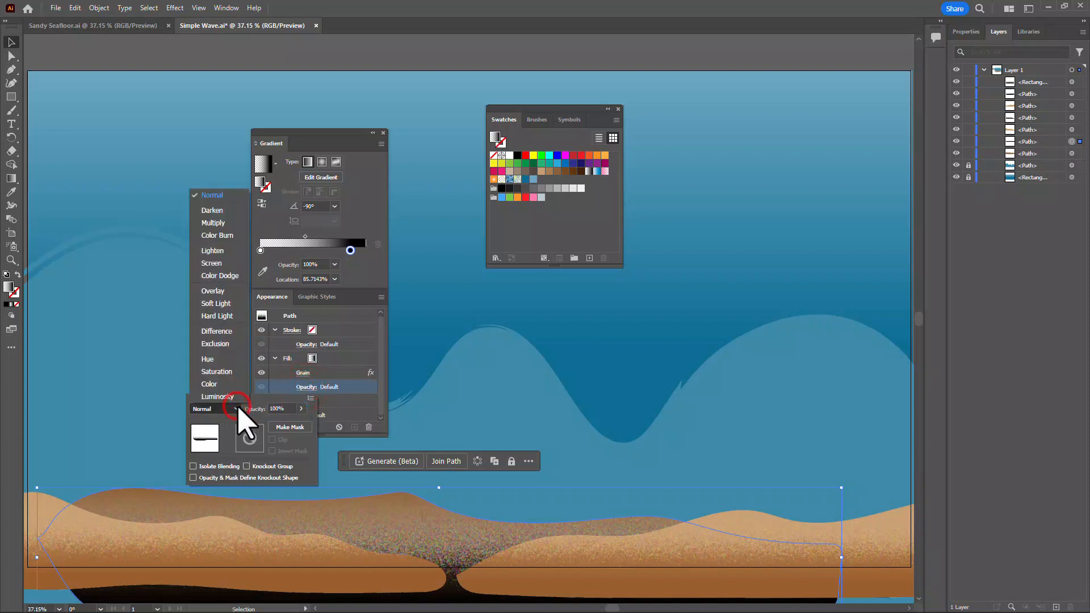
pyautogui.click(220, 303)
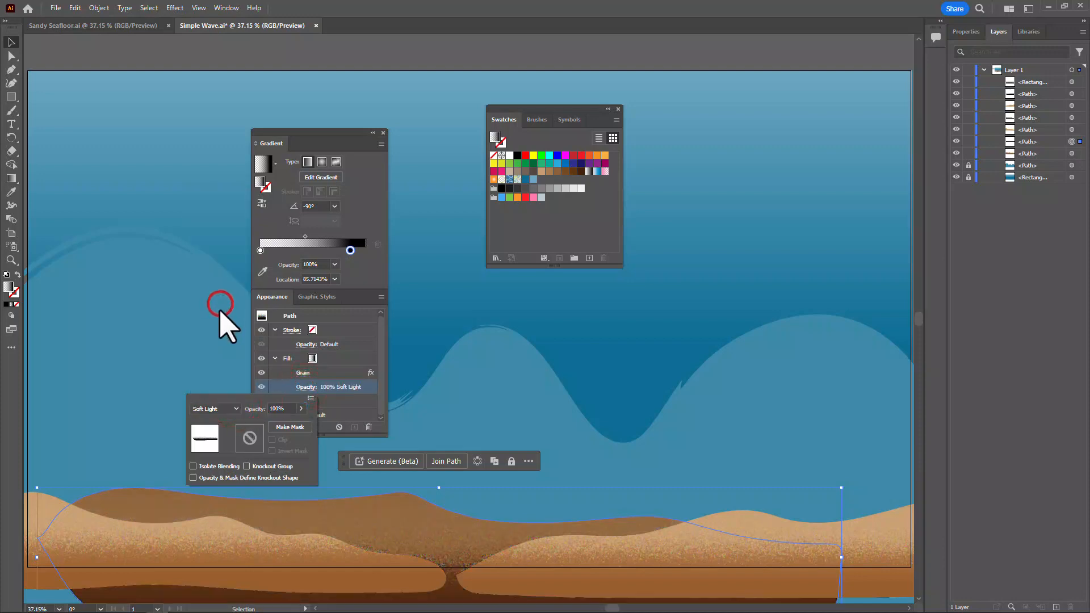
pyautogui.moveTo(350, 252); pyautogui.dragTo(320, 250)
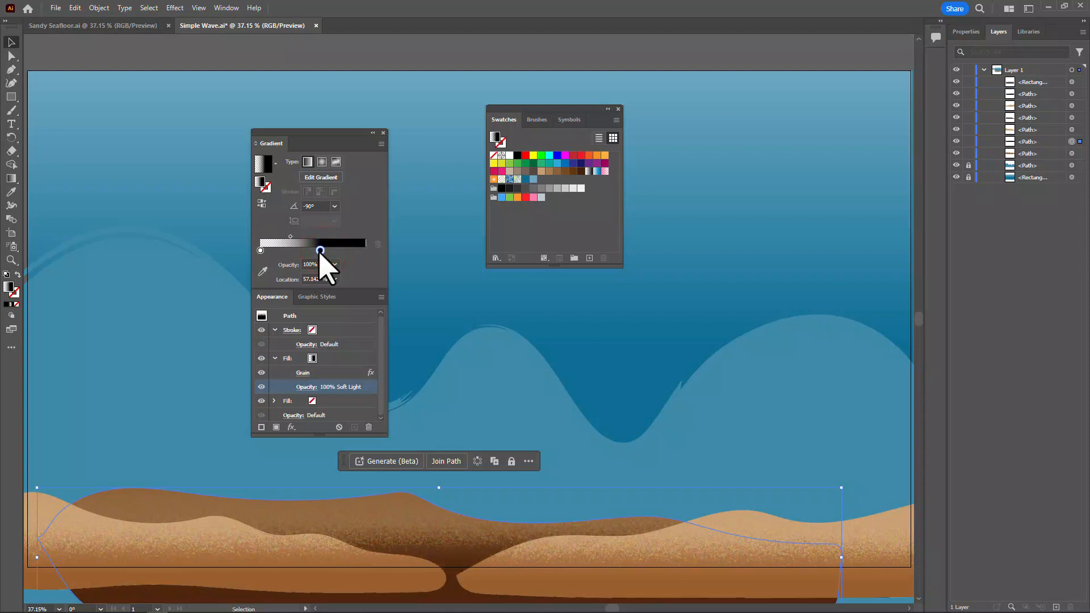